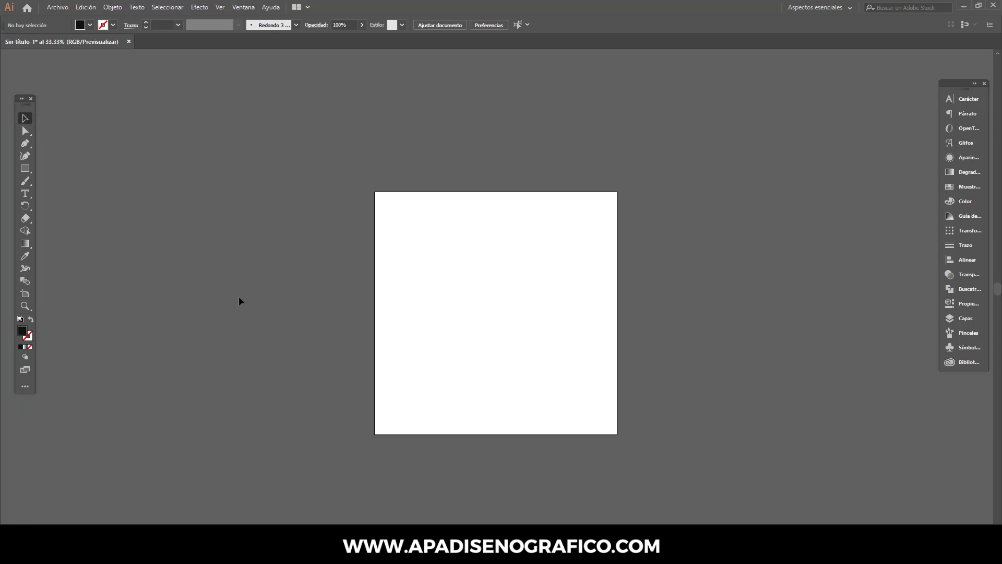
- Draw a 1080 × 1080 px square with the Rectangle tool
click(25, 168)
click(453, 320)
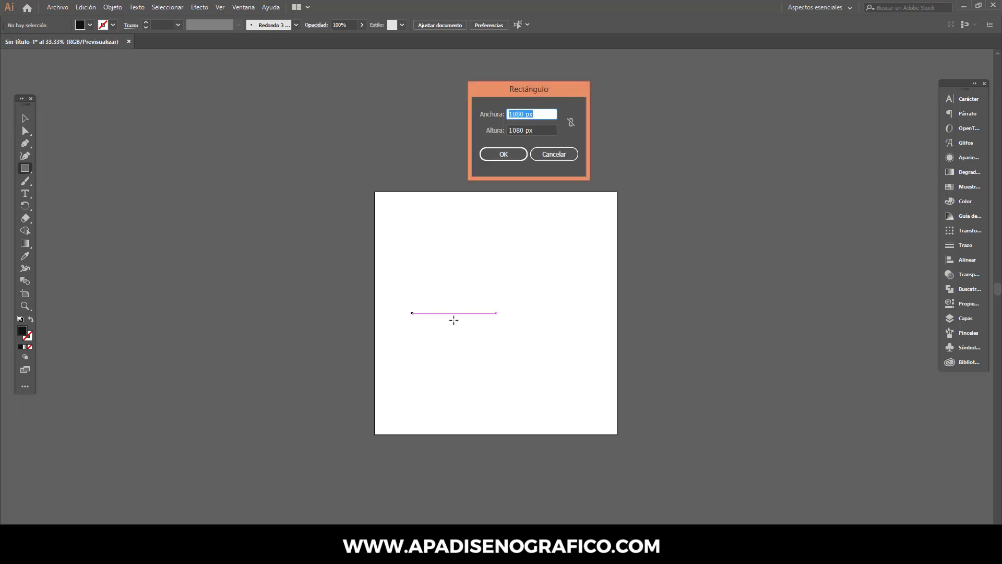
click(506, 156)
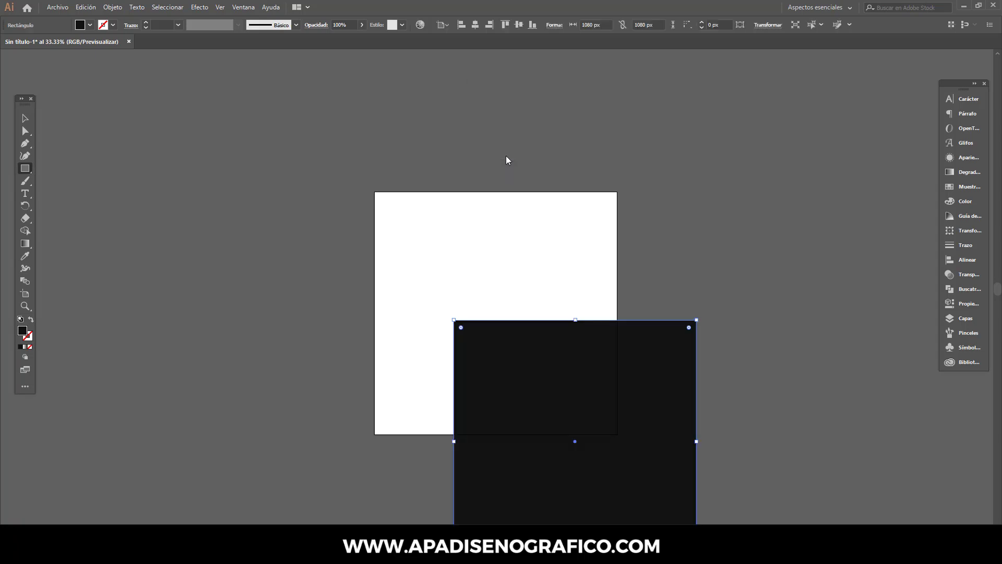
- Center the square horizontally and vertically on the artboard and lock it
key(v)
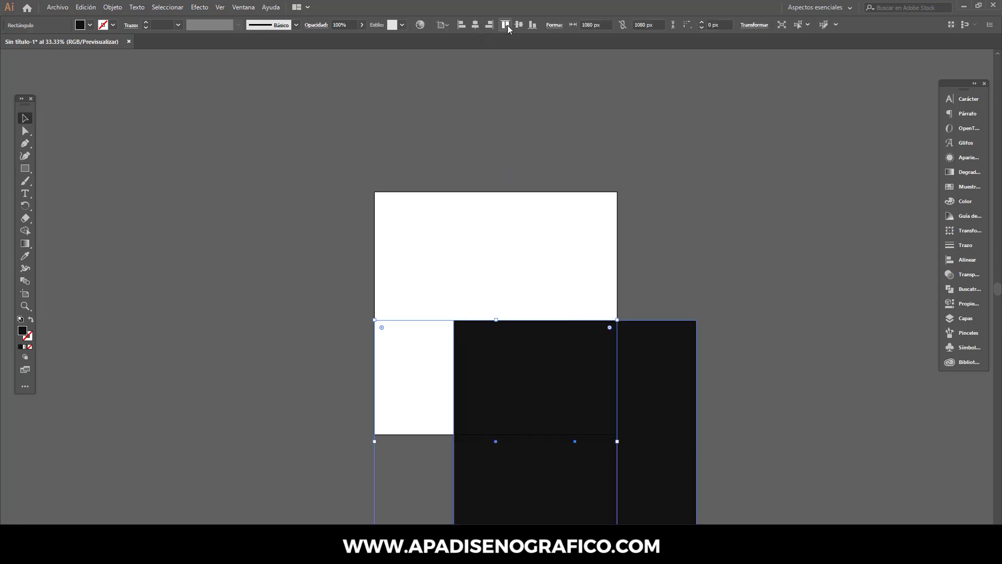
click(475, 24)
click(519, 25)
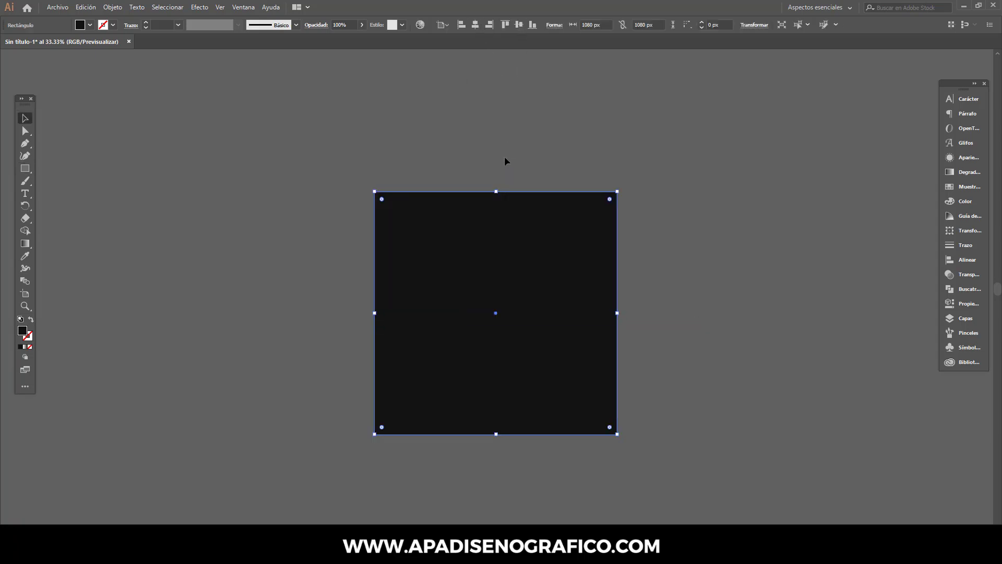
click(113, 8)
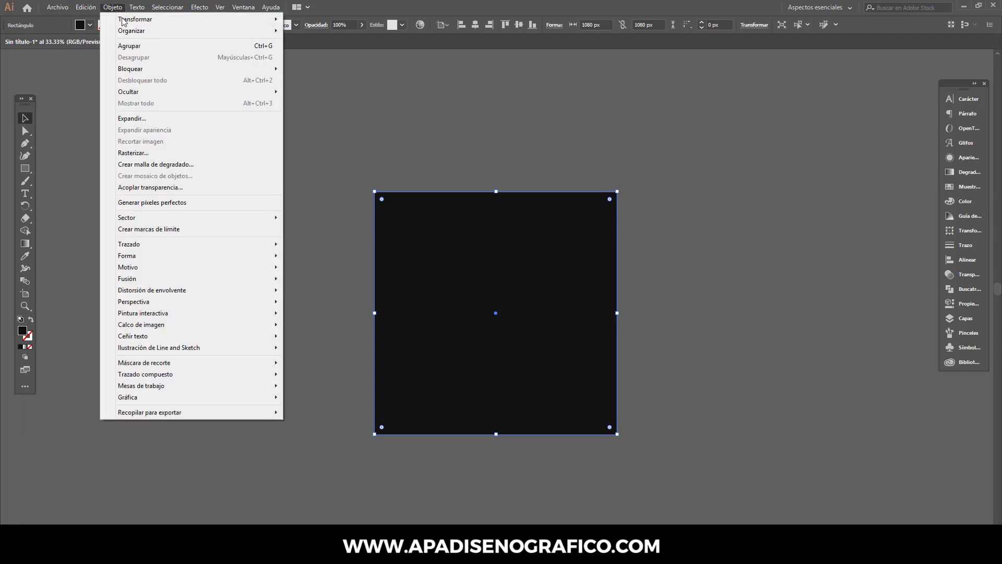
mouse_move(130, 69)
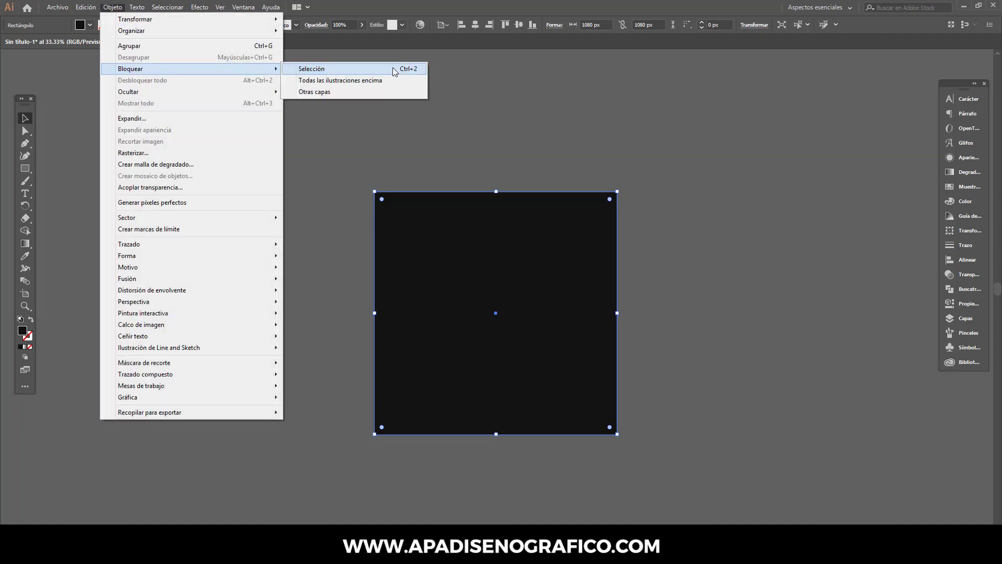
click(410, 68)
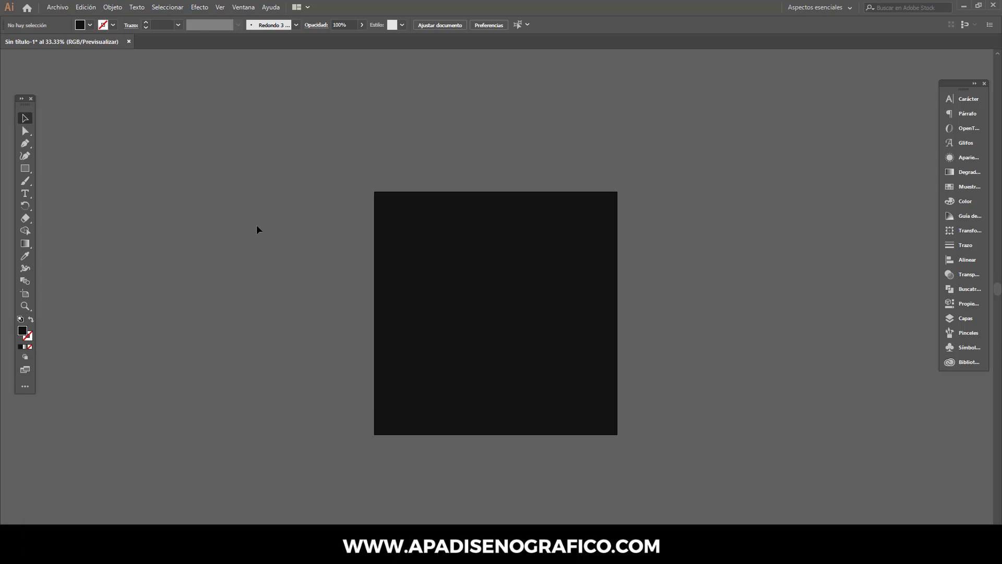
- Add a text object beside the artboard and replace its placeholder with 'DESIGN'
click(29, 193)
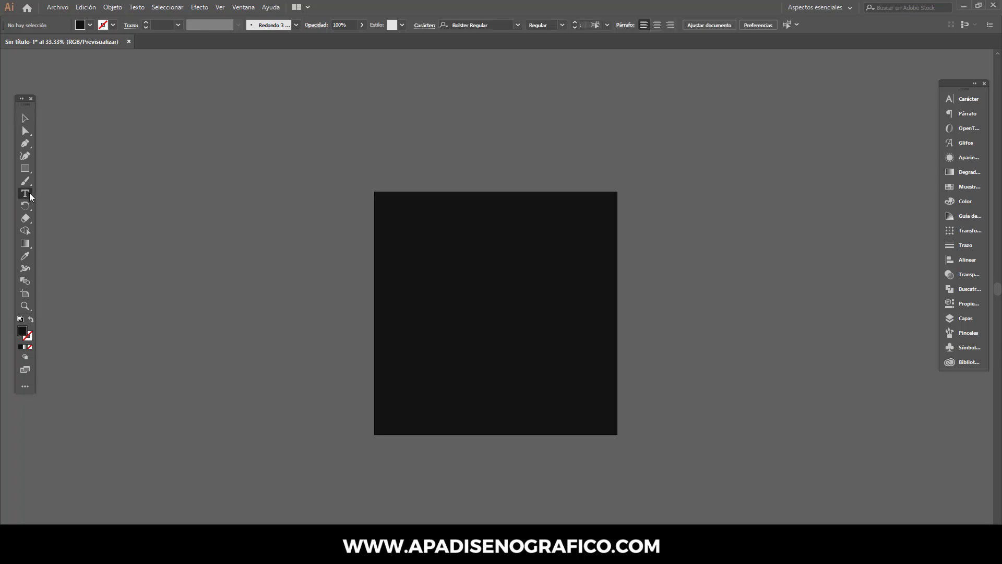
click(137, 212)
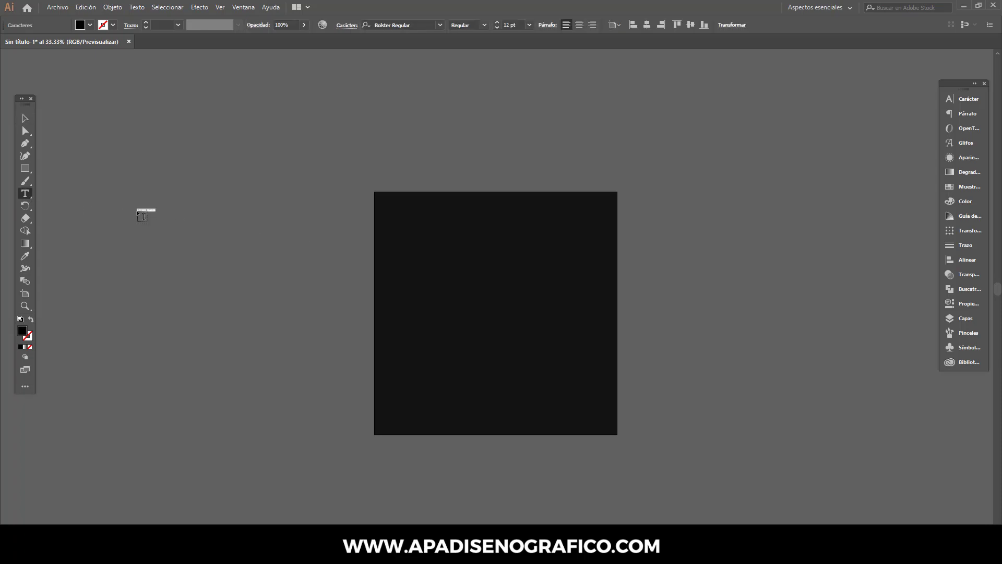
click(25, 118)
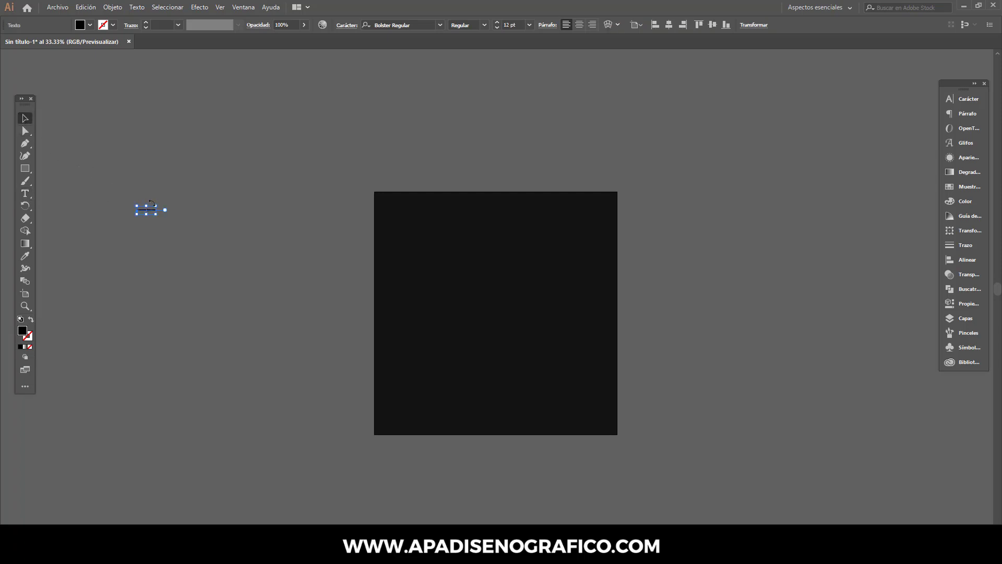
drag(163, 202, 233, 187)
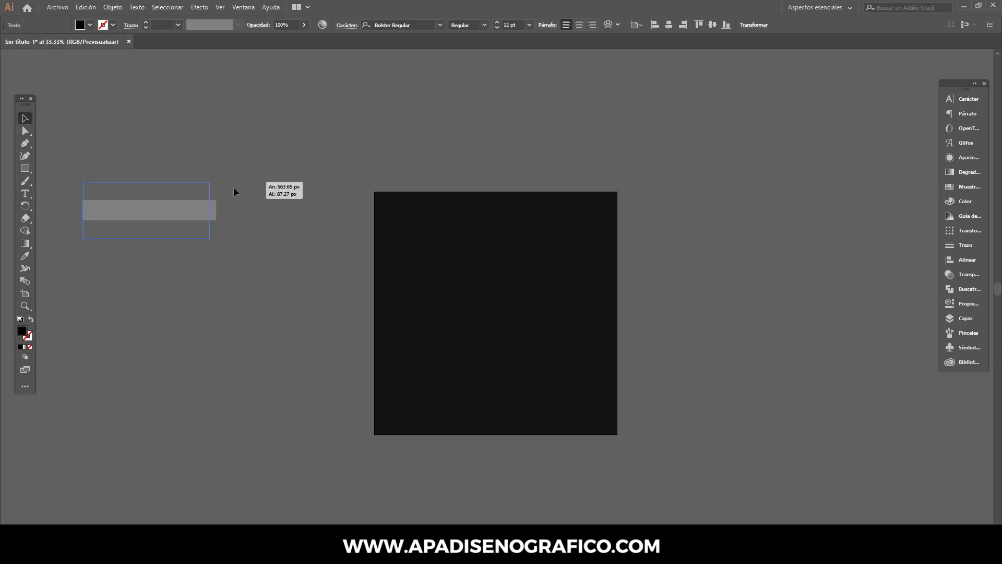
click(24, 193)
drag(208, 209, 82, 209)
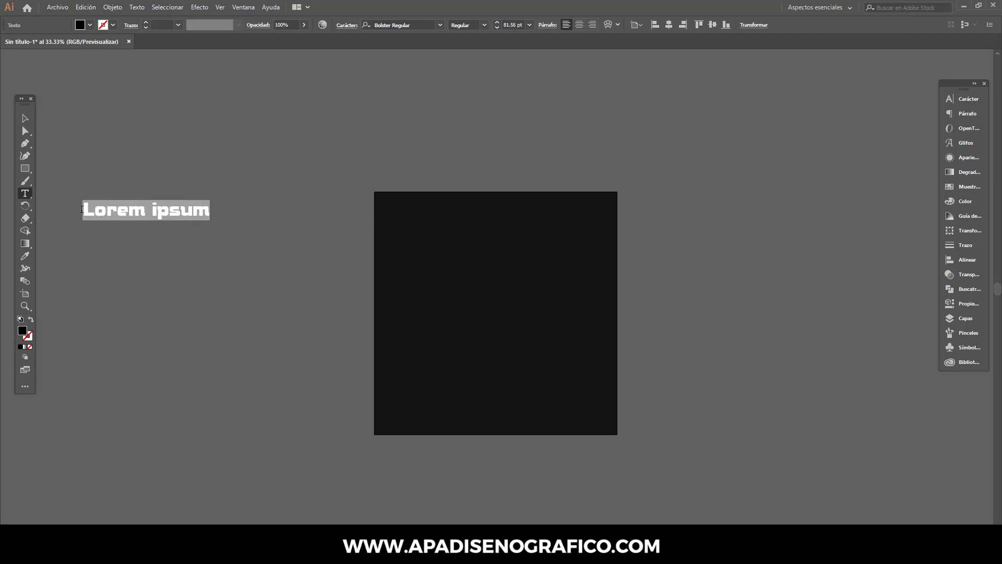
text(DESIGN)
click(24, 118)
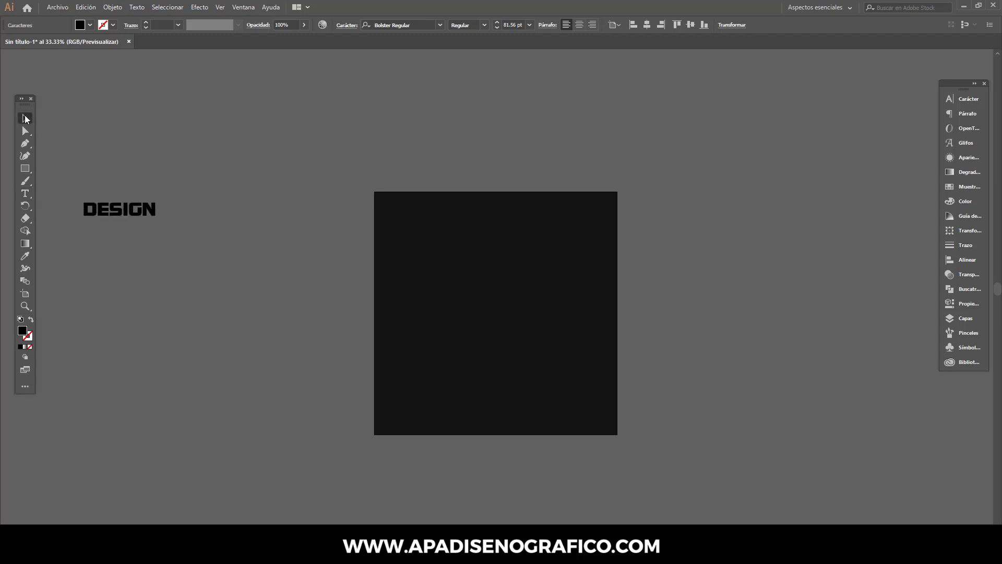
- Set DESIGN to 96 pt and move it onto the upper part of the square
click(420, 25)
click(510, 26)
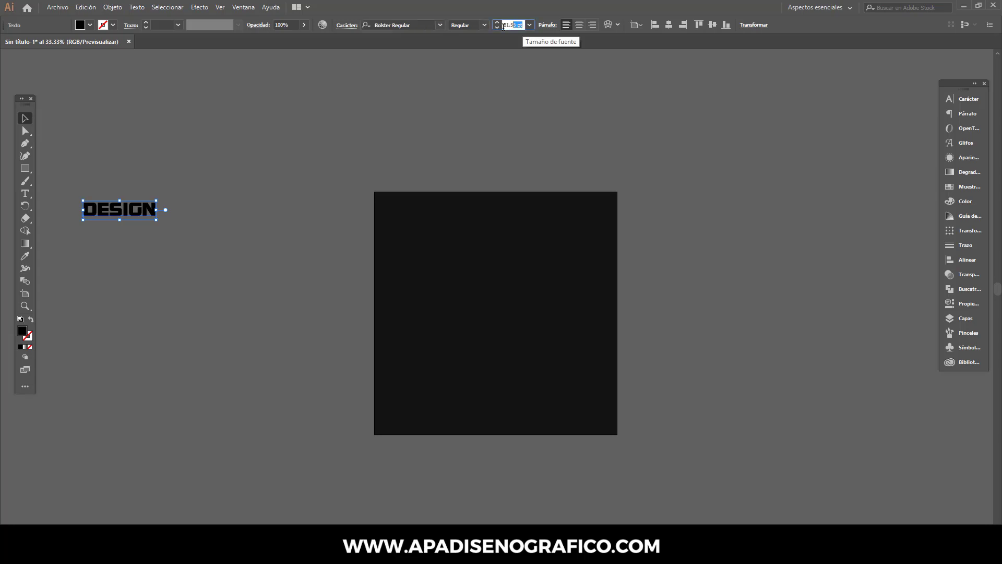
text(96)
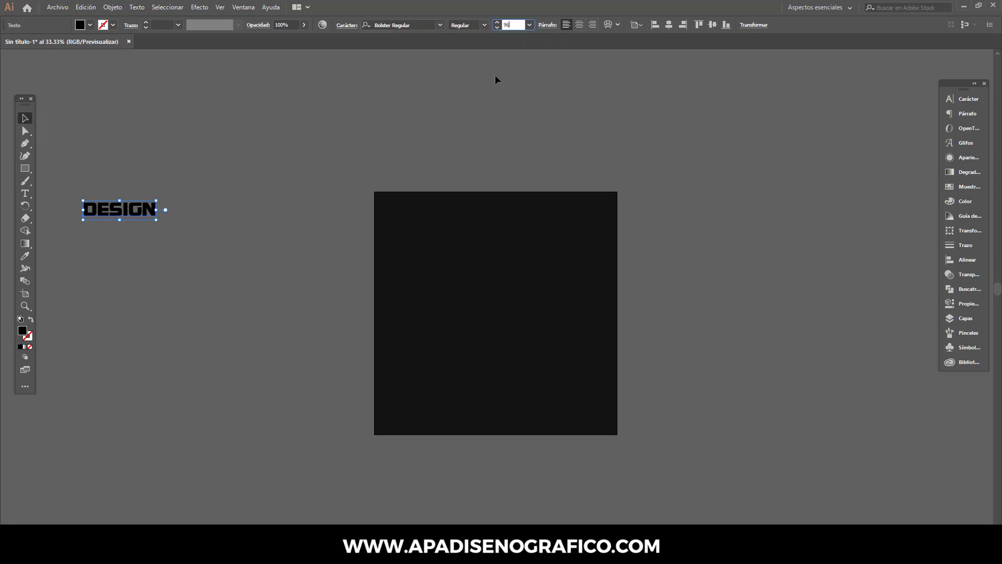
click(495, 74)
drag(132, 214, 503, 241)
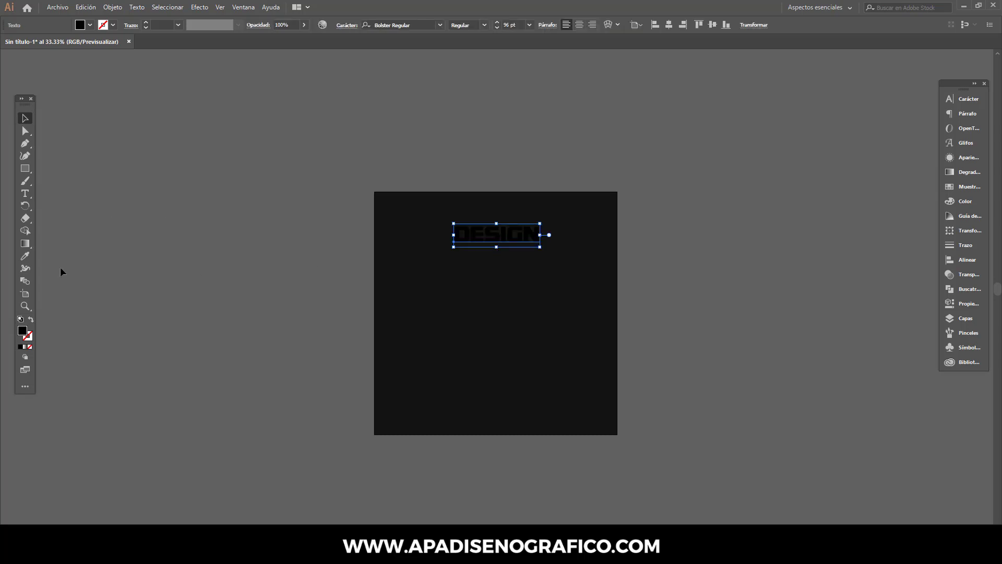
- Give DESIGN the dark square's fill colour using the Eyedropper
click(26, 257)
click(394, 283)
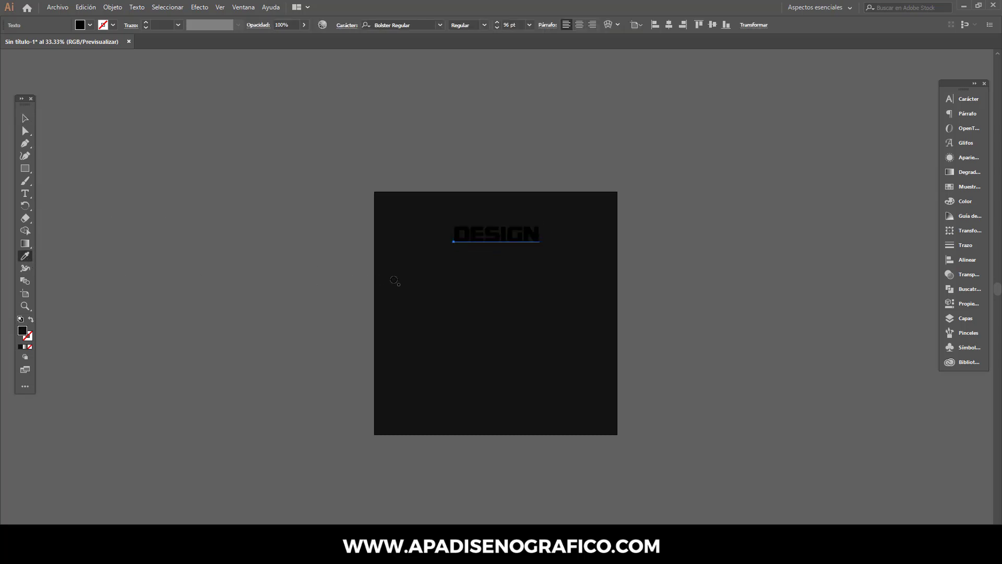
click(25, 119)
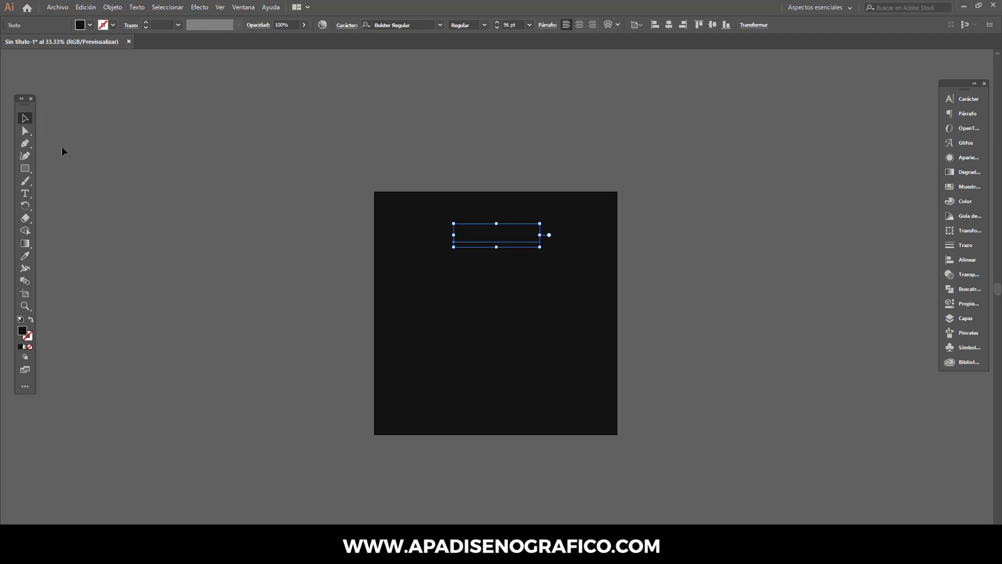
- Give DESIGN a blue outline stroke 3 pt thick
click(113, 25)
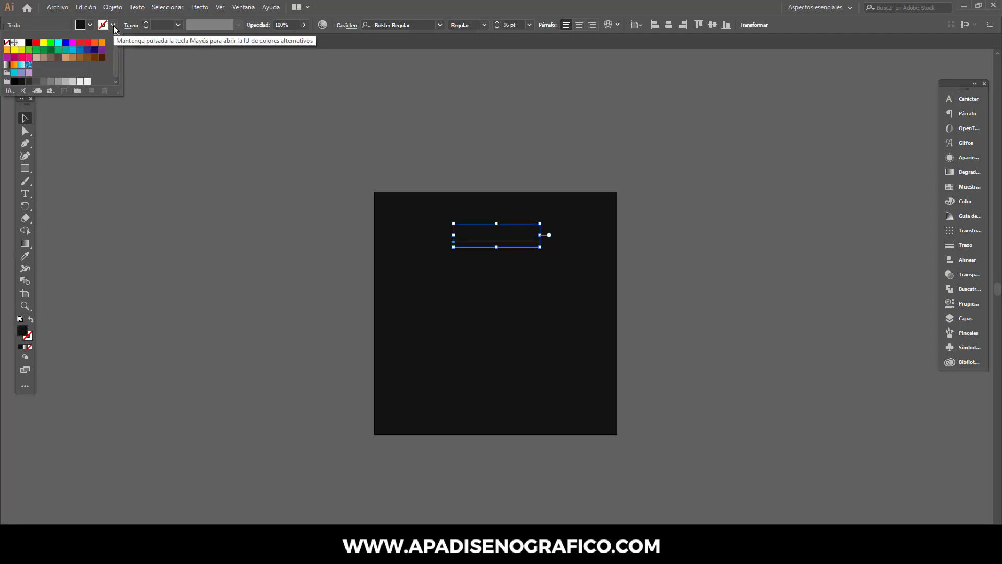
click(72, 51)
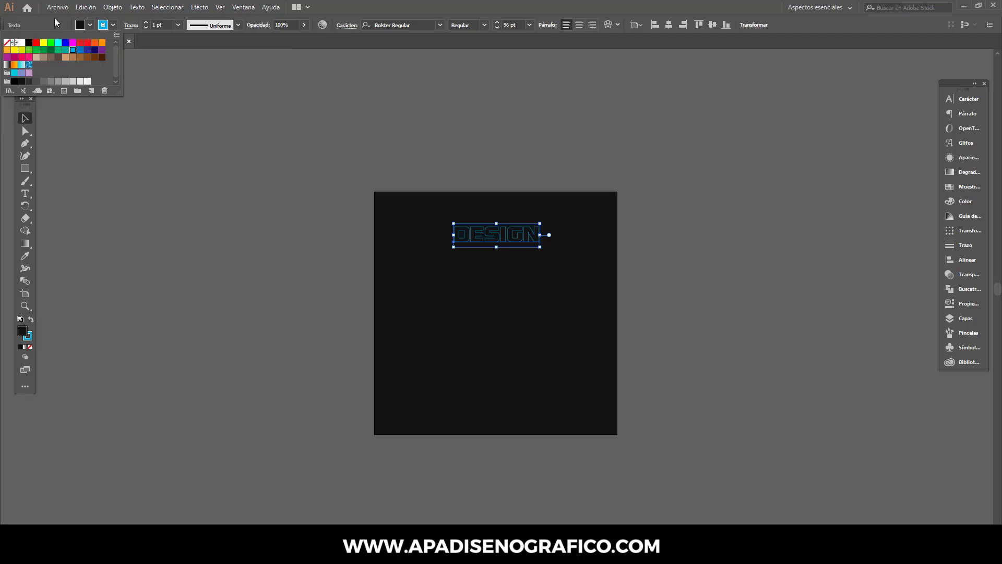
click(178, 25)
click(187, 93)
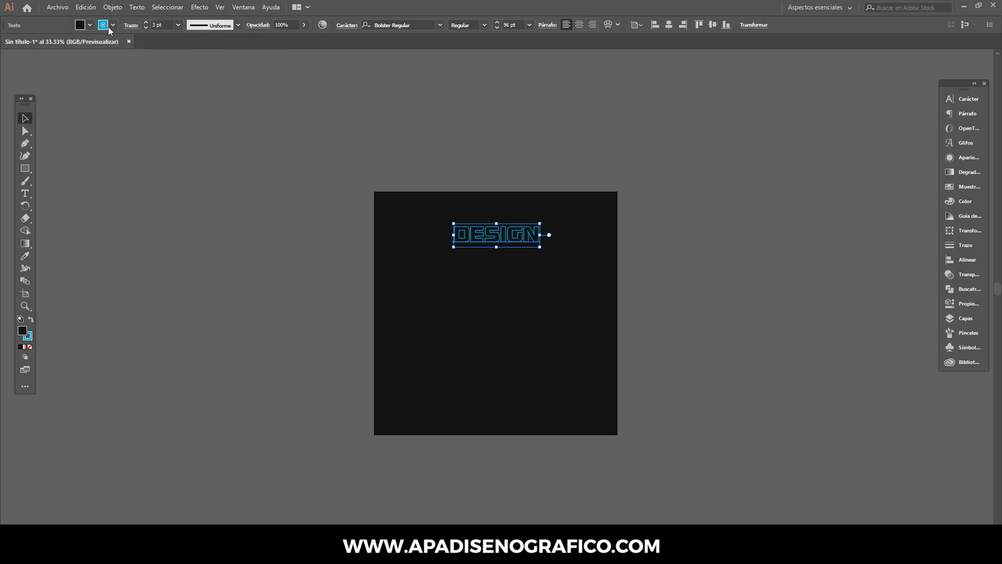
click(87, 7)
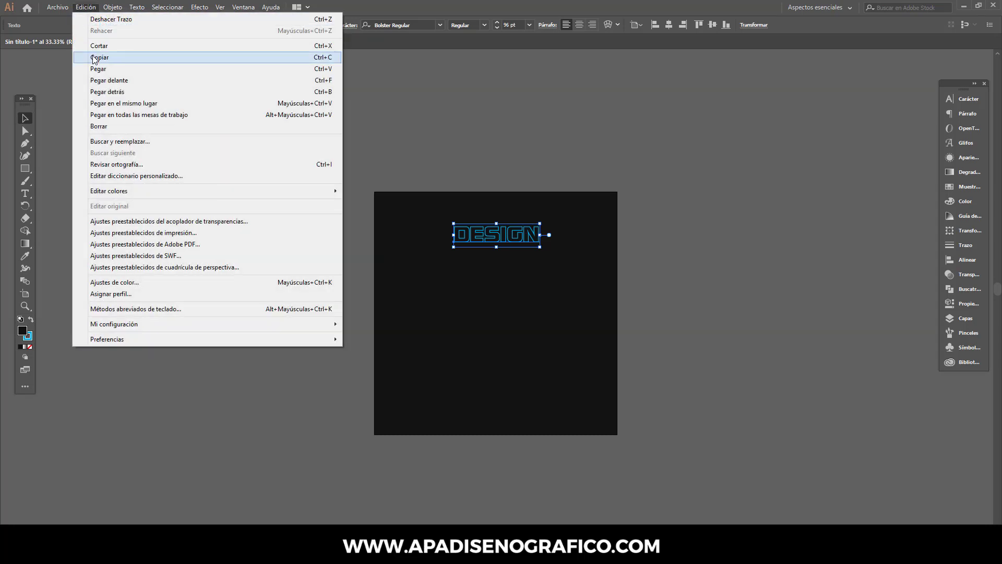
- Copy DESIGN, paste it in place, and nudge the copy downward
click(93, 56)
click(87, 7)
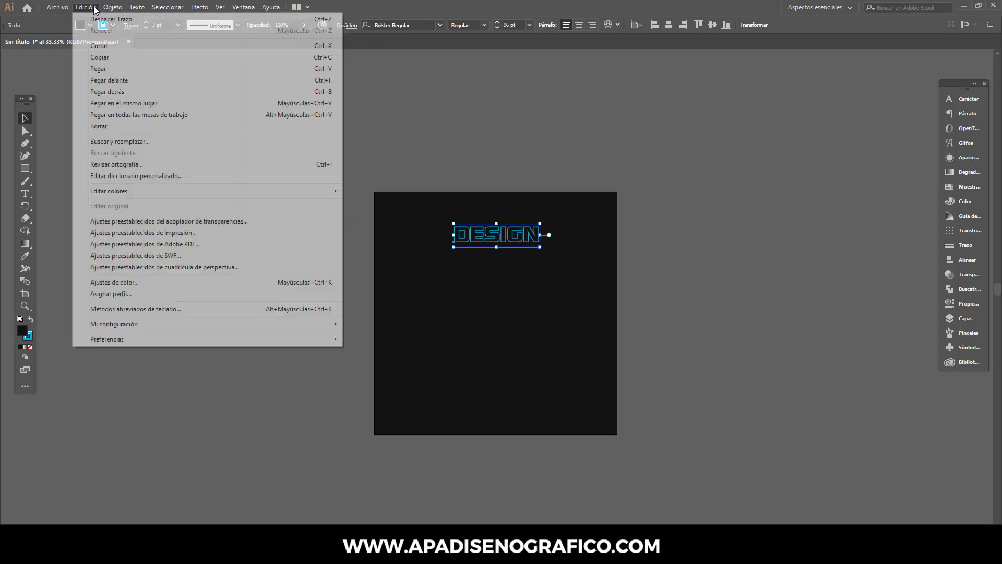
click(104, 102)
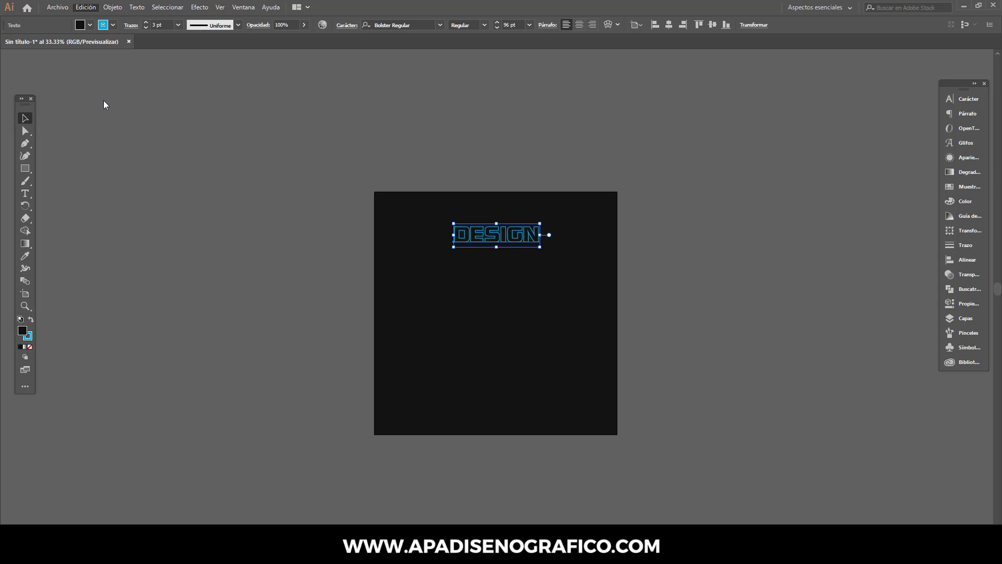
key(shift+Down)
key(shift+Down)
key(shift+Down)
key(shift+Down)
key(shift+Down)
key(shift+Down)
key(shift+Down)
key(shift+Down)
key(shift+Down)
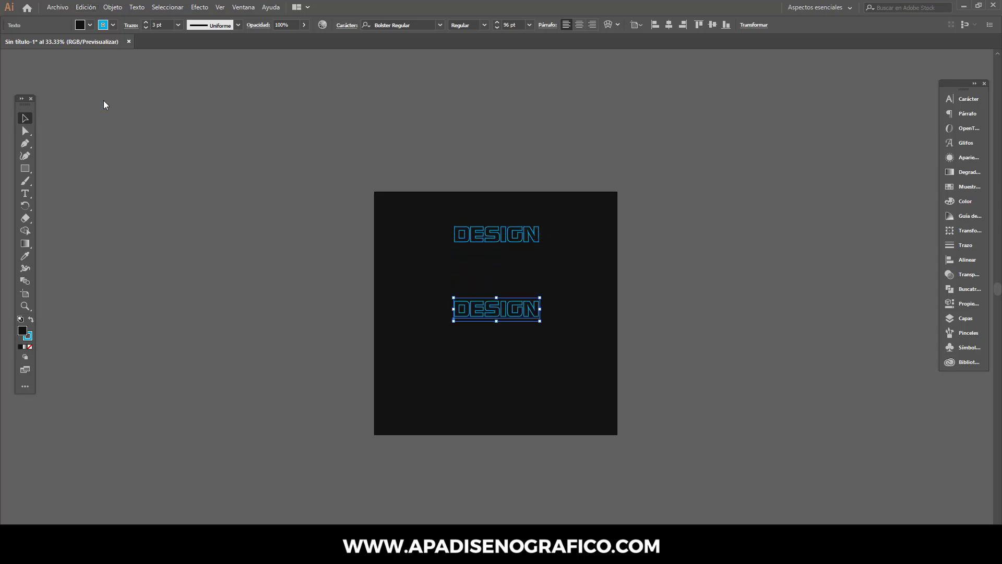
key(shift+Down)
key(shift+Down)
key(shift+Down)
key(shift+Down)
key(shift+Down)
key(shift+Down)
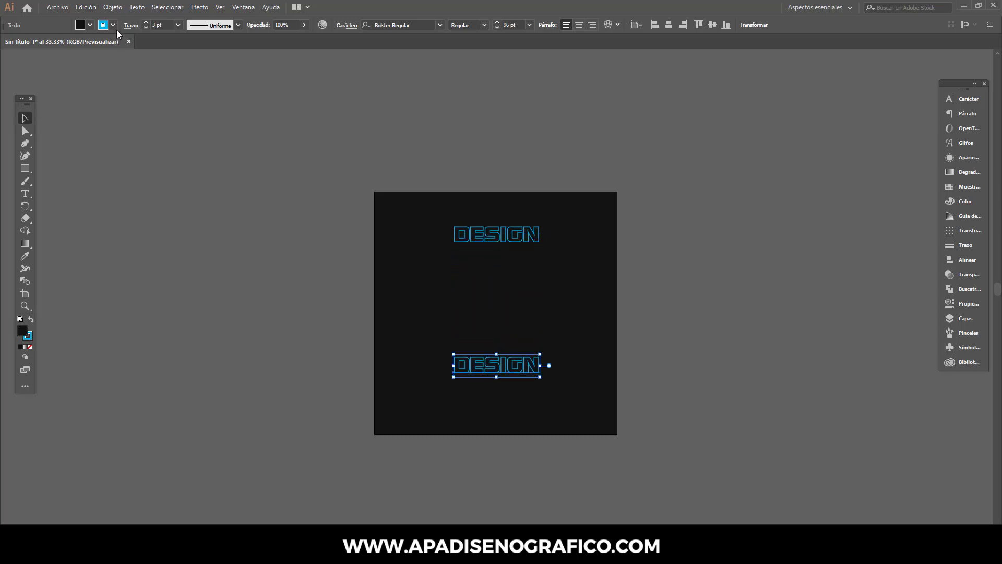
- Give the lower DESIGN copy a magenta outline
click(113, 25)
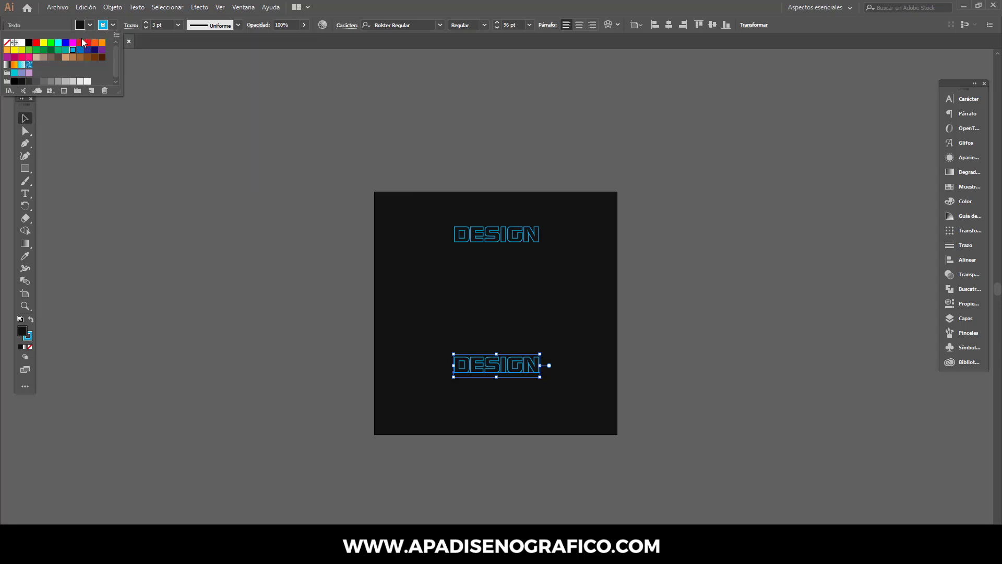
click(72, 43)
click(57, 24)
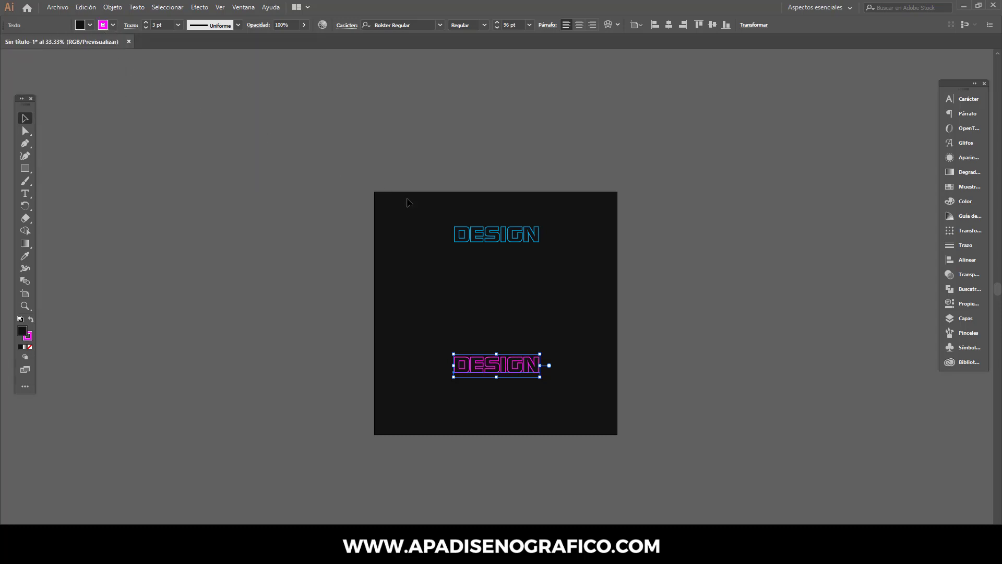
drag(414, 203, 556, 250)
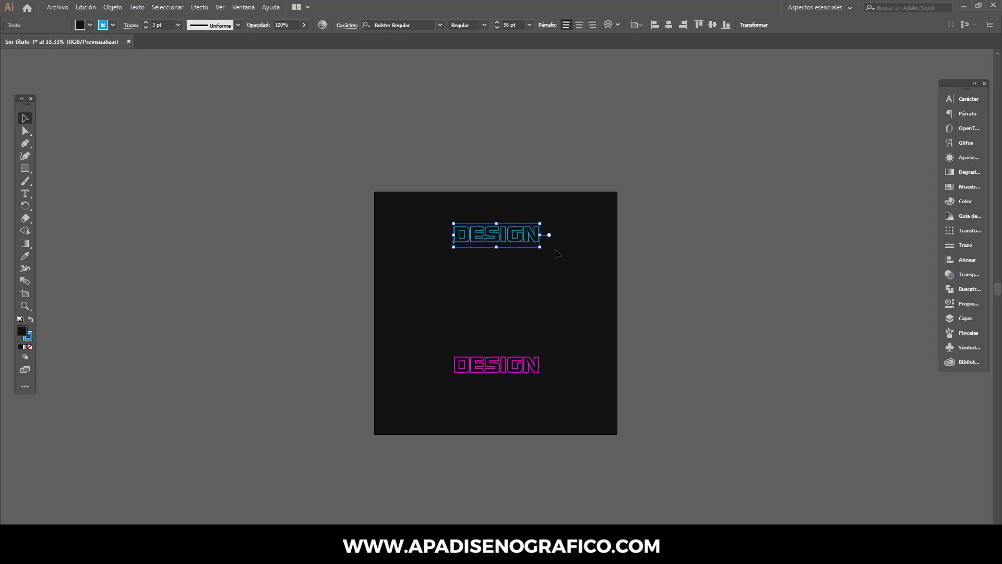
- Bring the blue DESIGN to the front using the Arrange context command
right_click(528, 236)
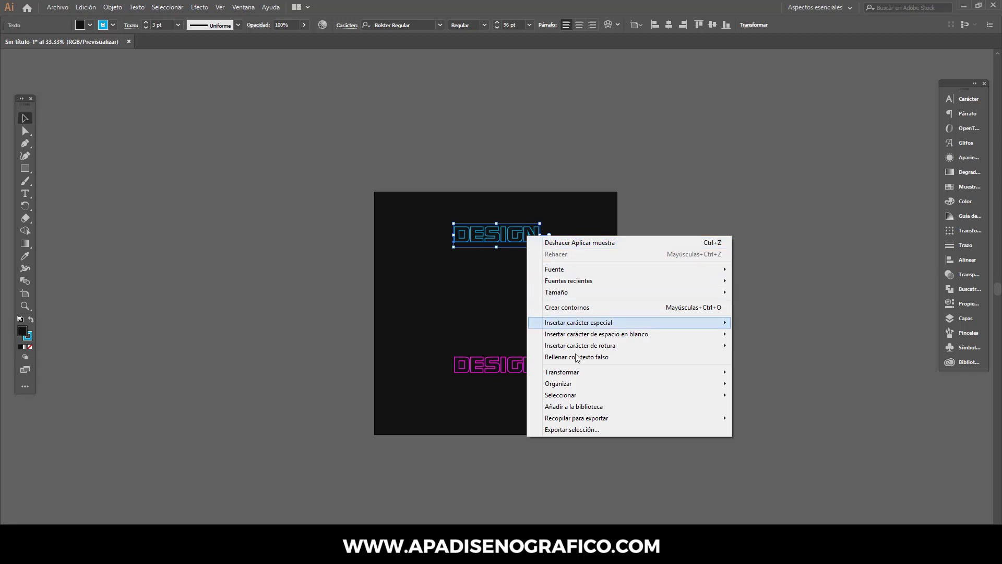
mouse_move(559, 384)
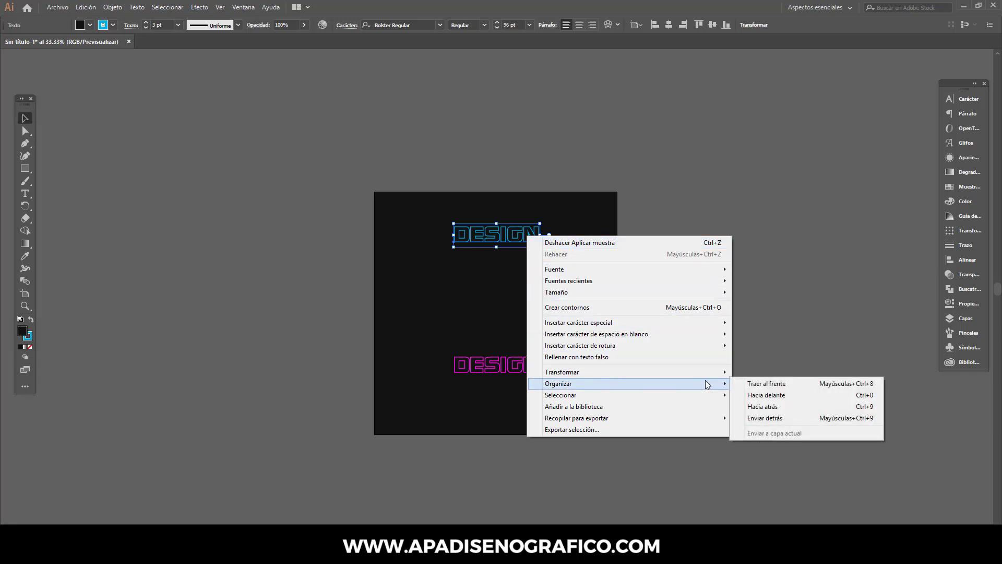
click(753, 384)
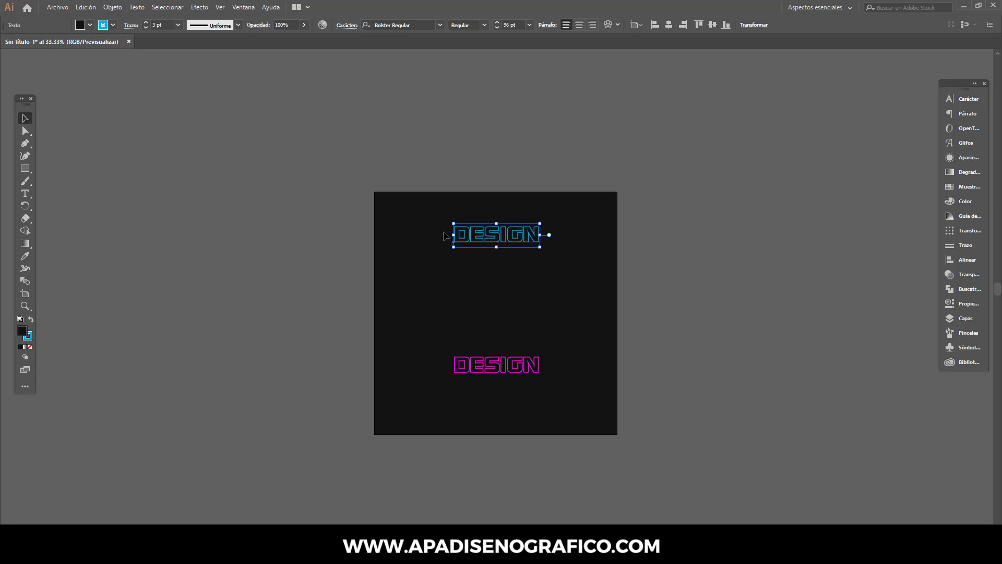
- Select both the blue and magenta DESIGN texts and make a blend between them
drag(436, 218, 598, 407)
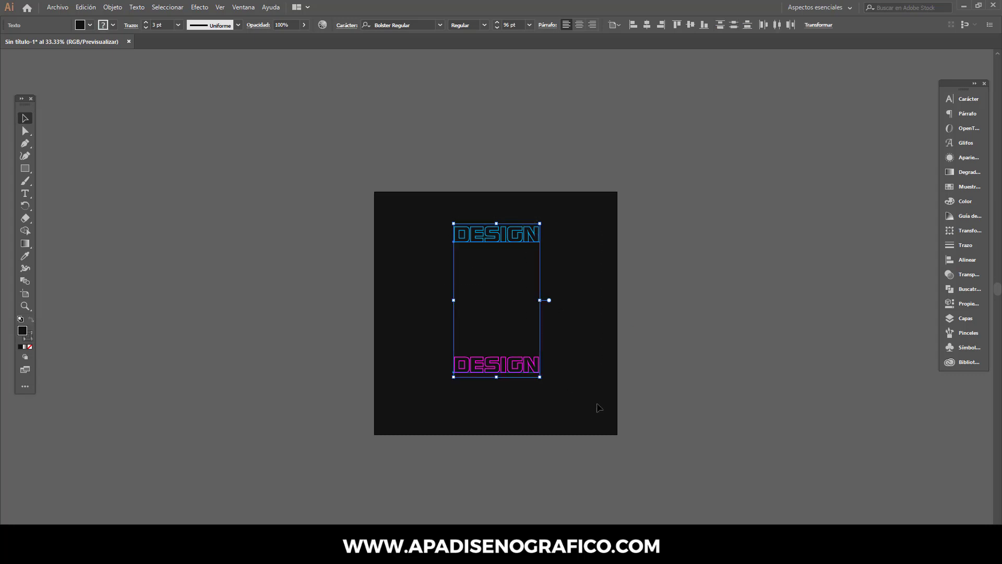
click(113, 7)
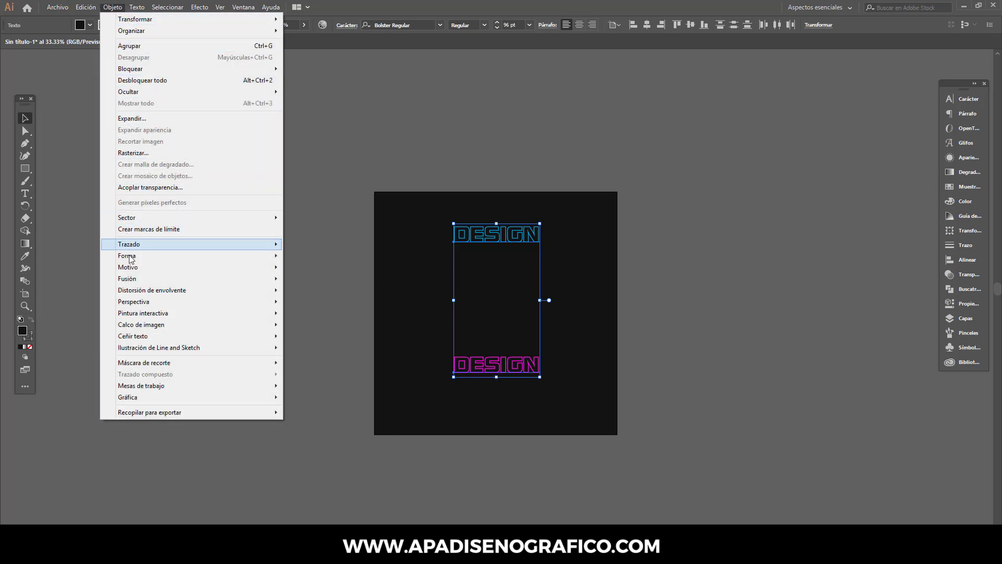
mouse_move(157, 279)
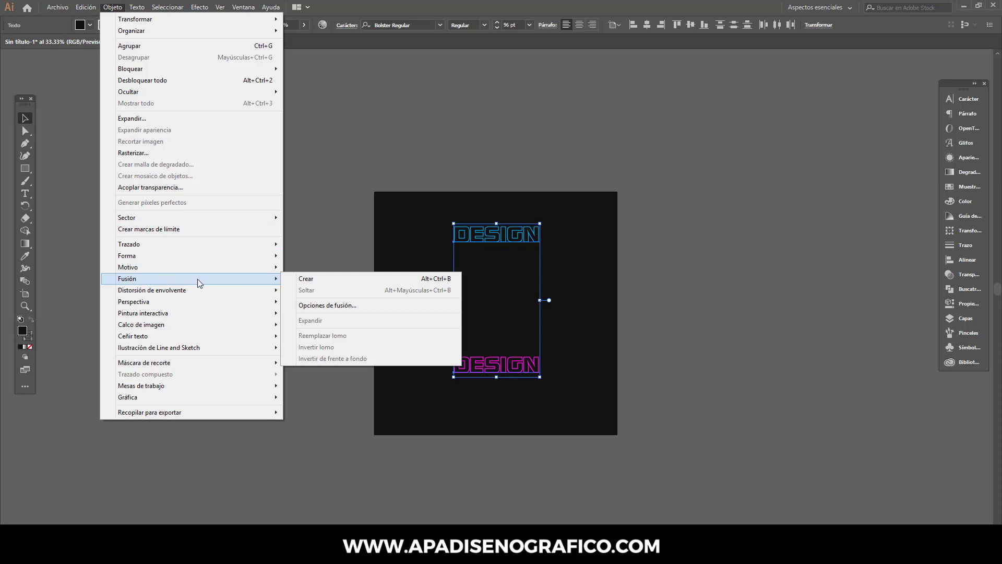
click(308, 278)
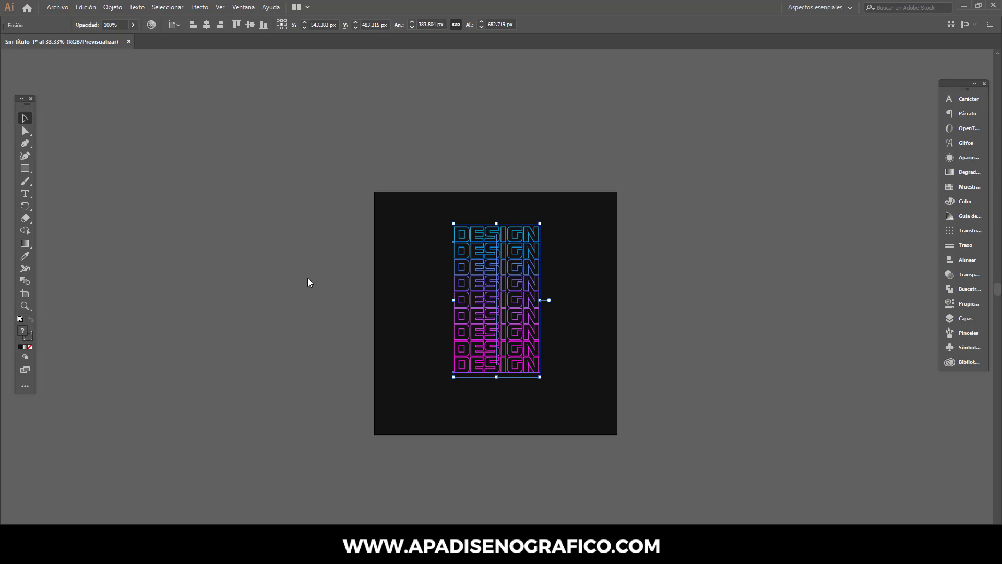
- Set the blend spacing to 50 specified steps in Blend Options
click(23, 283)
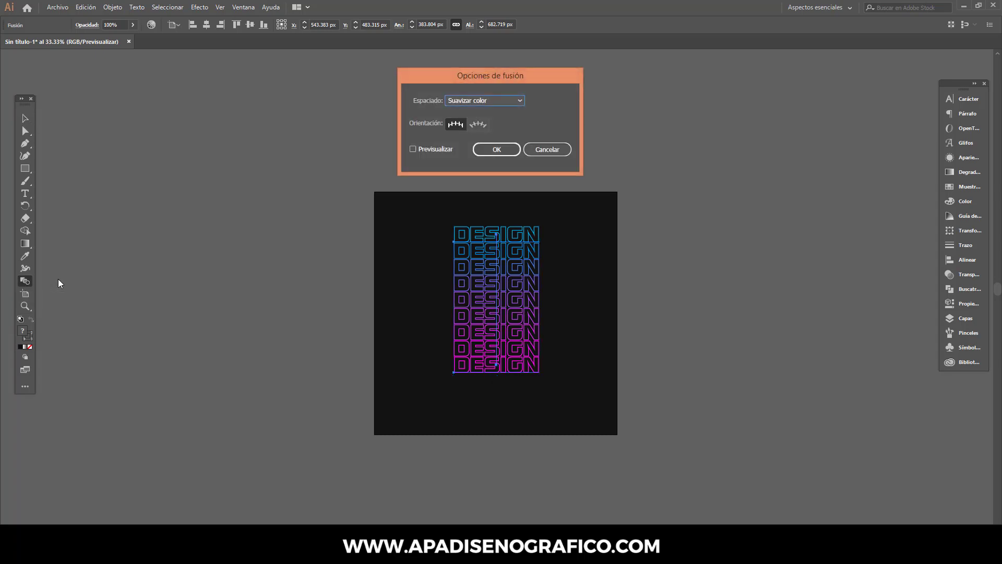
drag(460, 82, 231, 182)
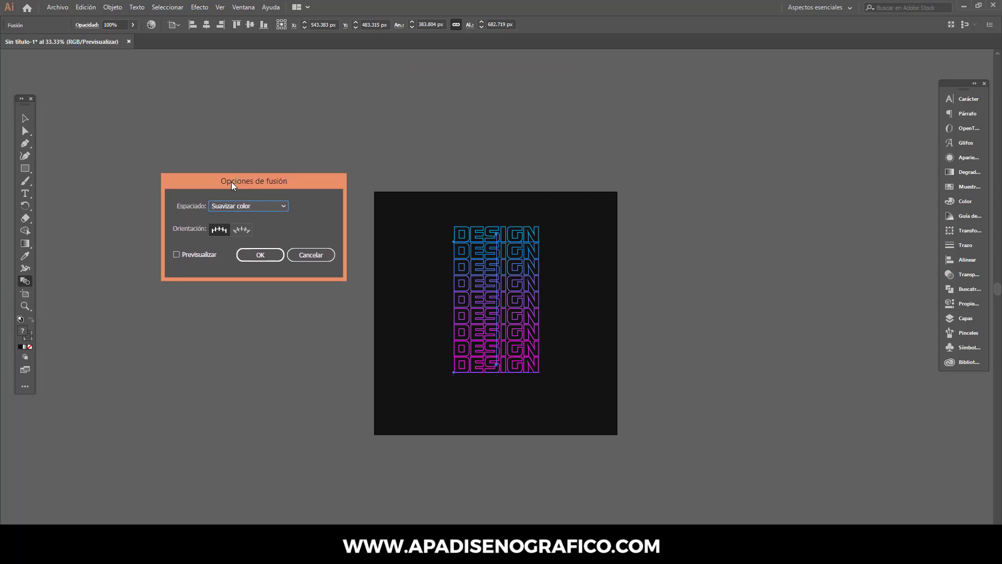
click(259, 205)
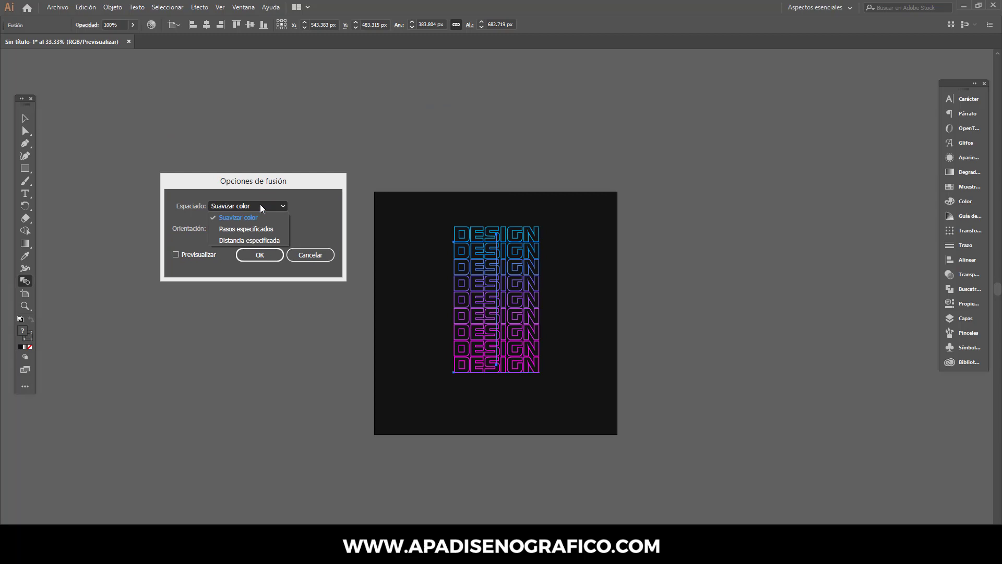
click(259, 230)
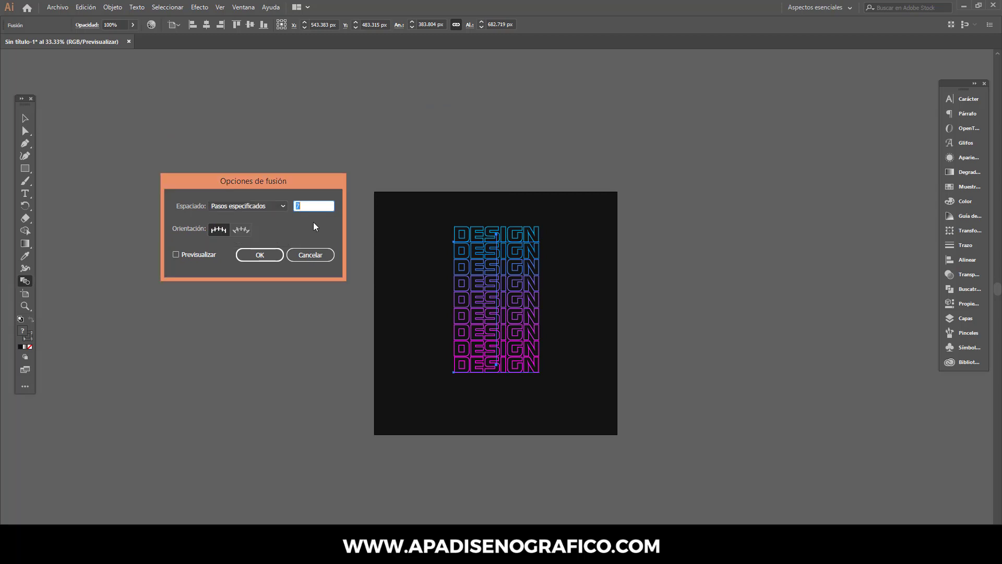
click(263, 255)
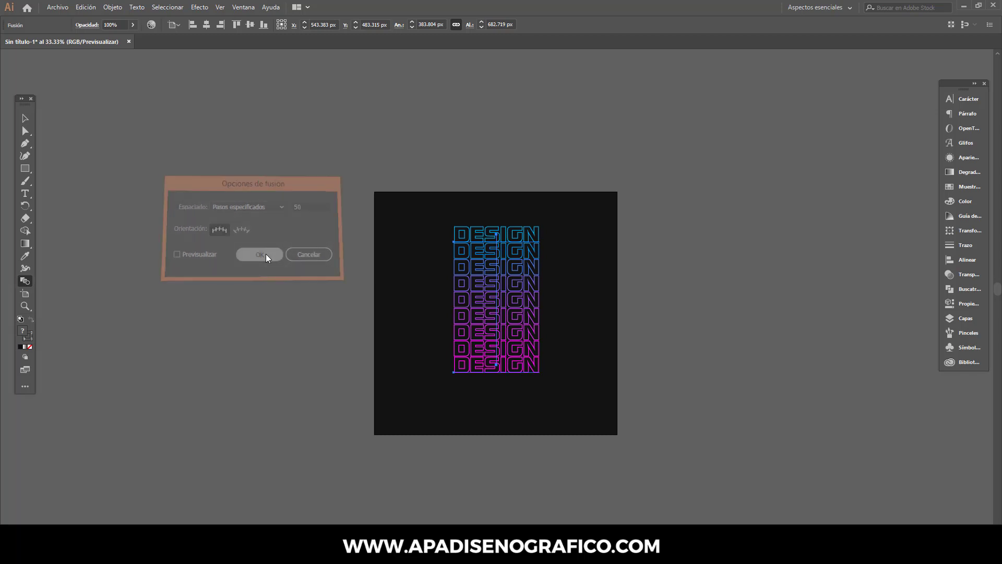
key(ctrl+plus)
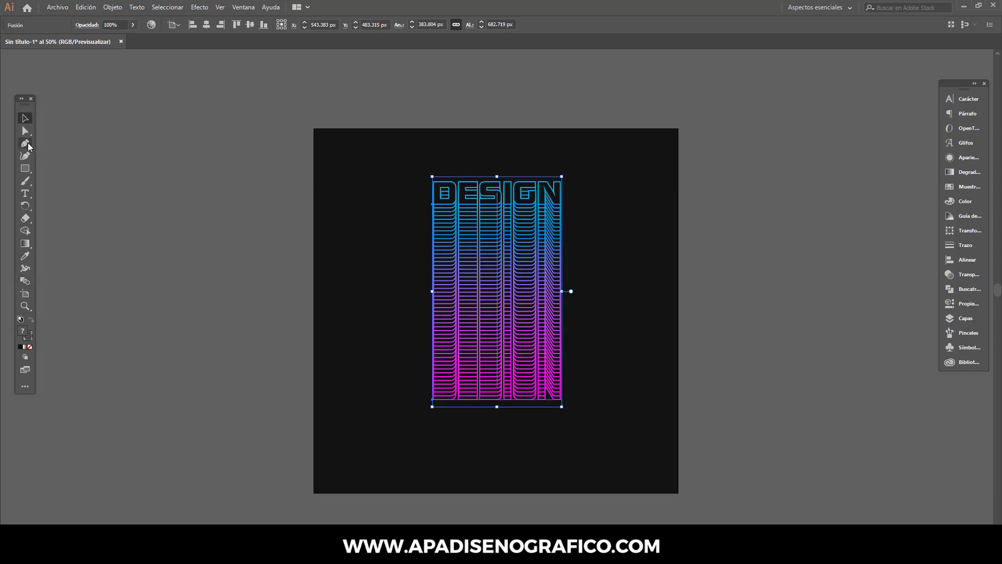
- Convert the blend spine's top anchor with the Anchor Point tool and drag it straight down
click(25, 143)
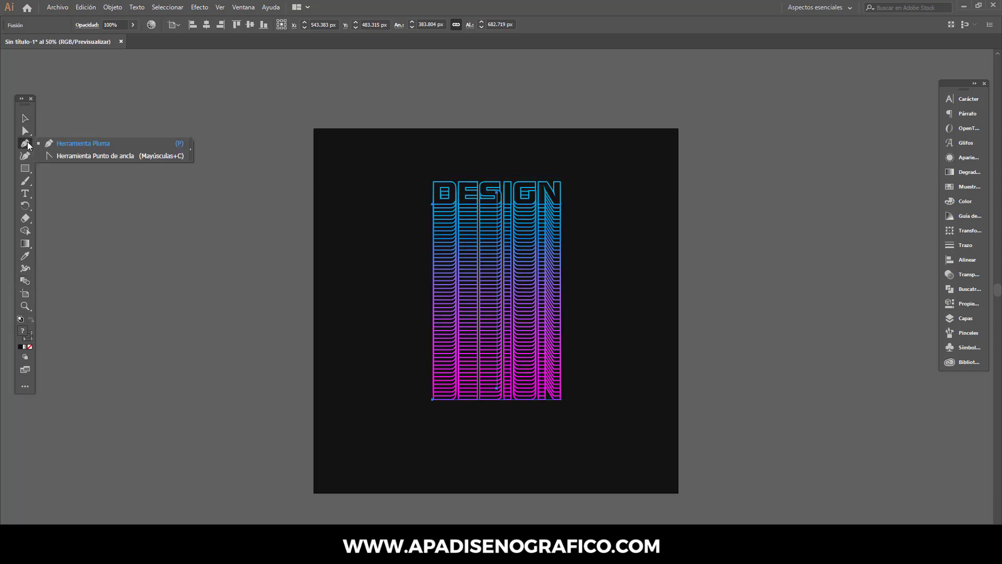
click(69, 156)
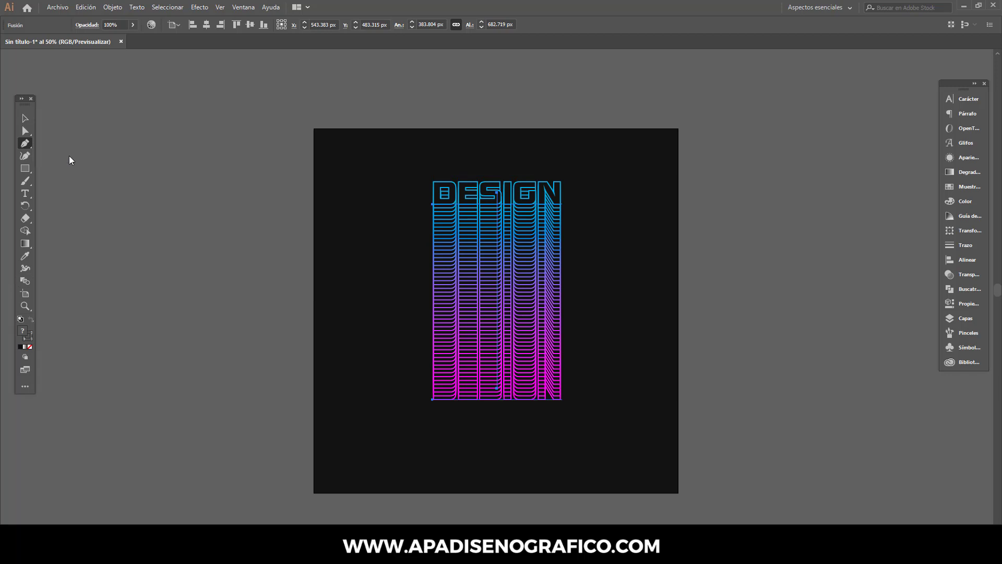
click(496, 192)
key(ctrl+plus)
key(ctrl+plus)
key(ctrl+plus)
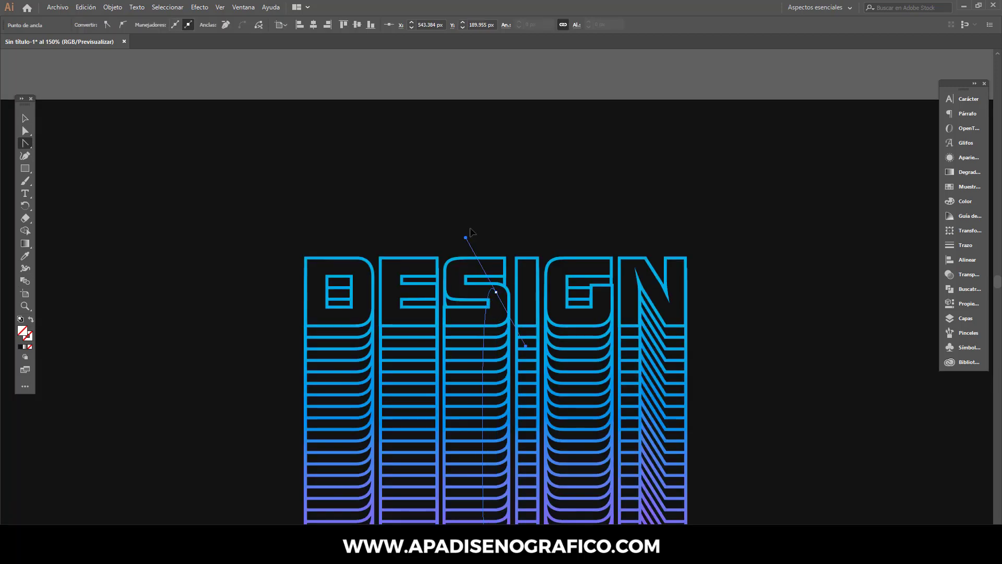
click(496, 226)
key(ctrl+minus)
key(ctrl+minus)
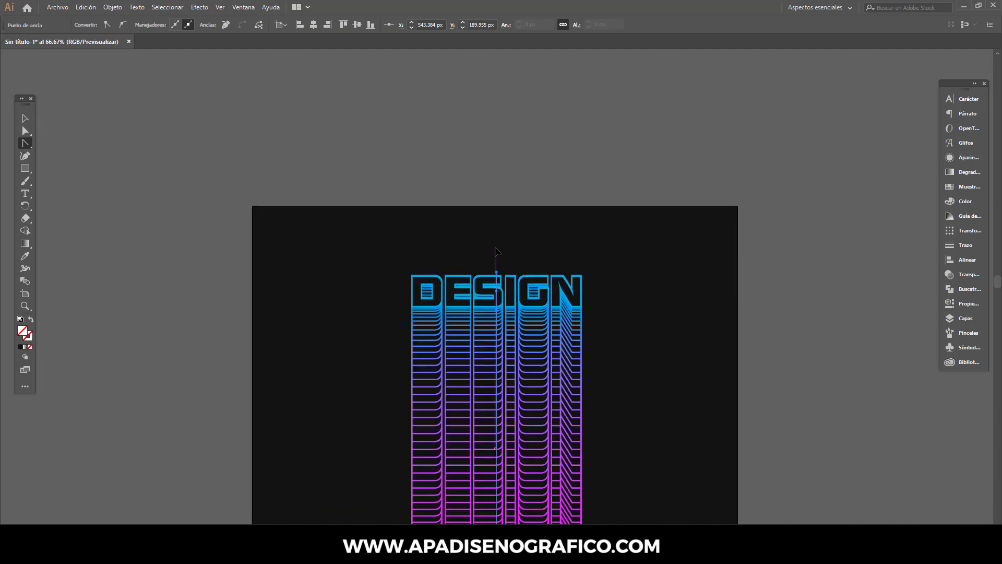
scroll(484, 318, down, 5)
drag(486, 159, 498, 354)
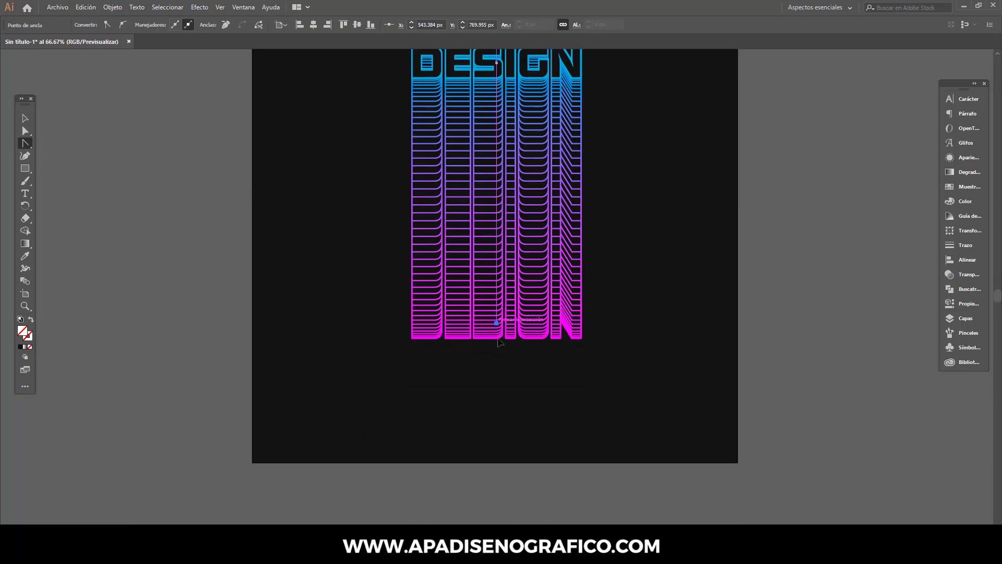
scroll(499, 351, up, 2)
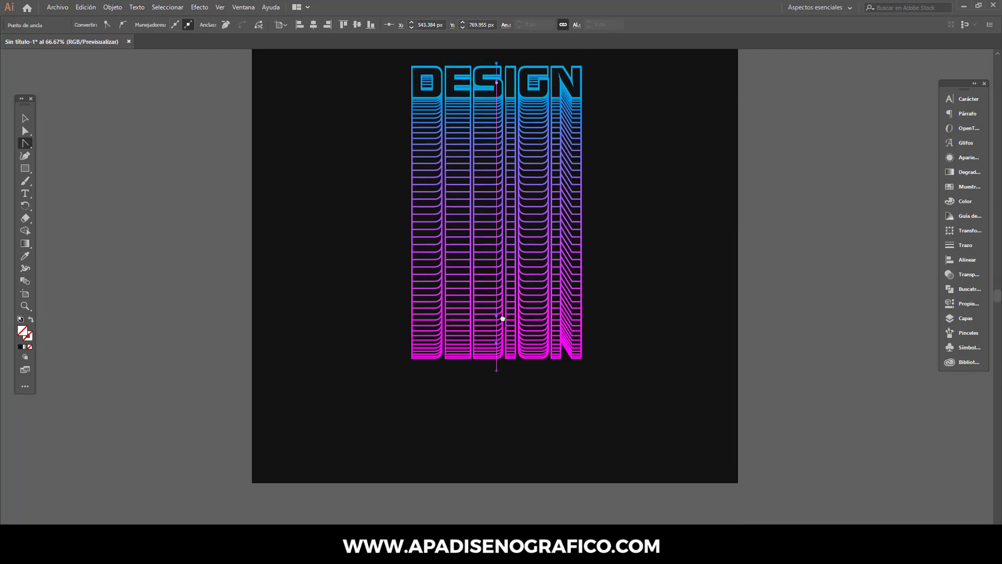
key(ctrl+minus)
drag(509, 354, 501, 412)
key(v)
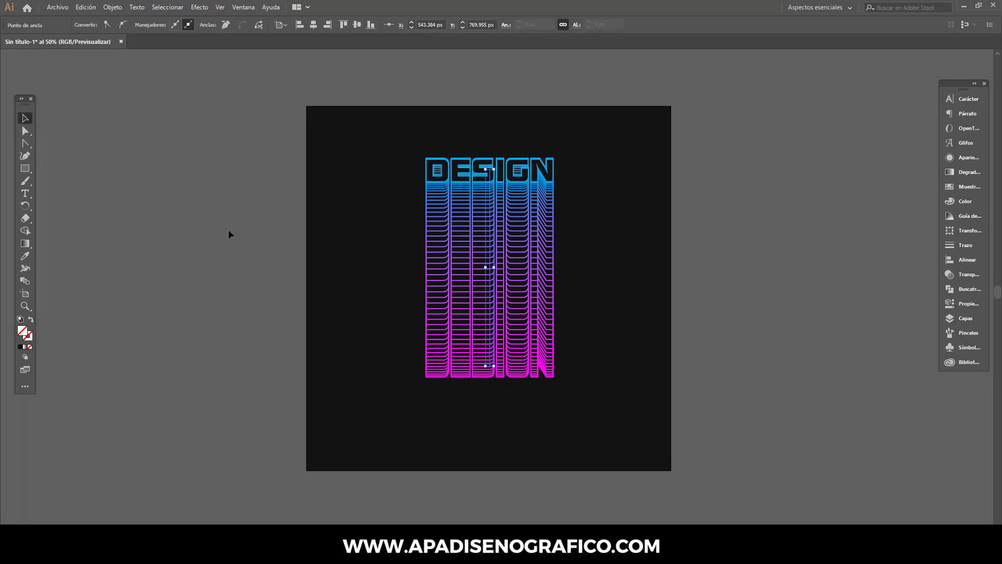
- Expand the DESIGN blend into paths and ungroup the result
click(119, 11)
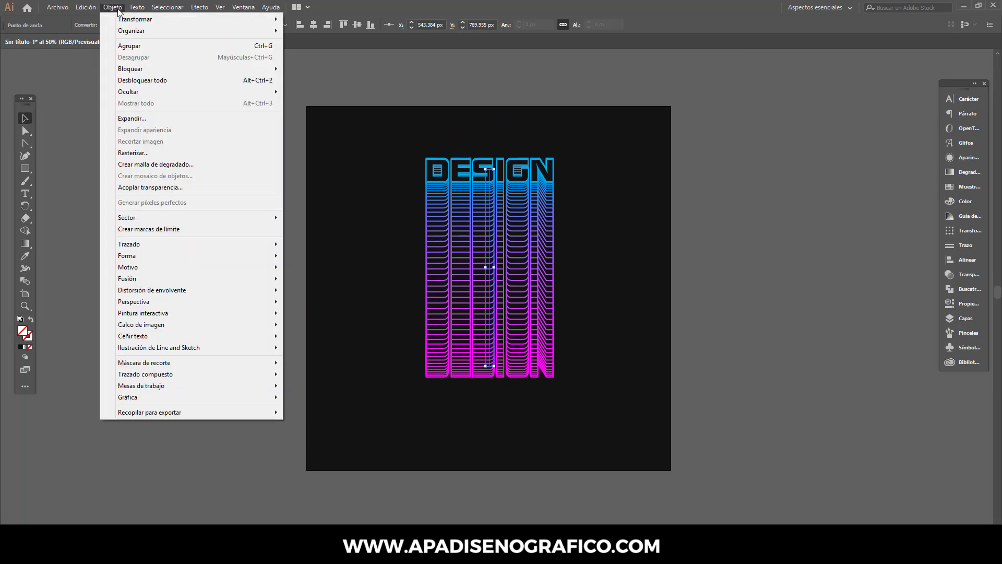
click(128, 118)
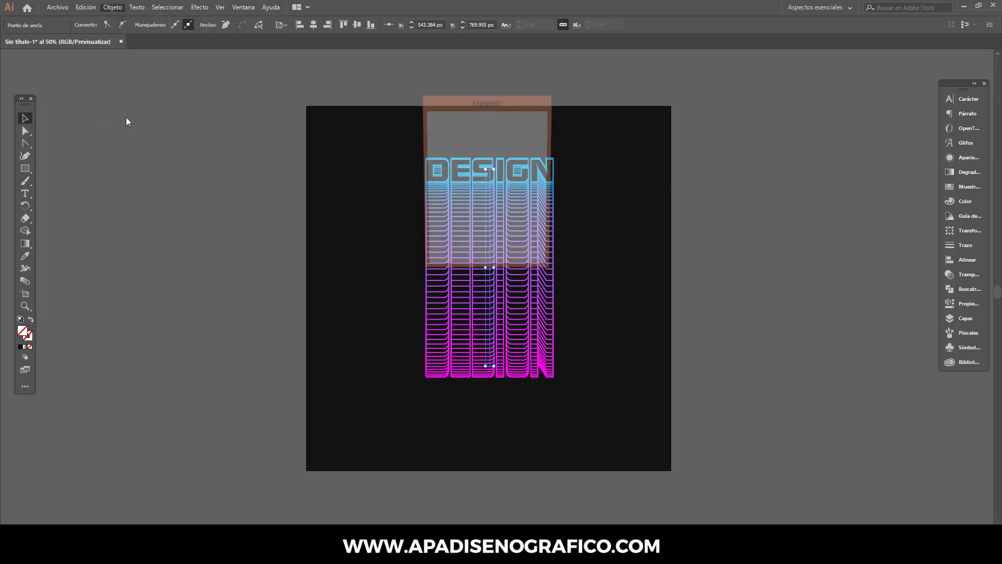
click(464, 249)
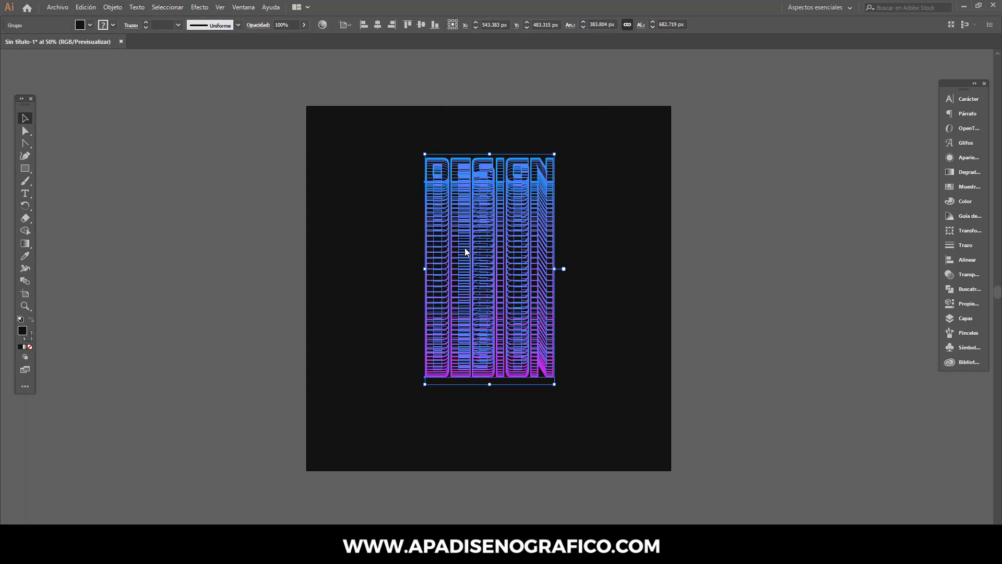
right_click(465, 249)
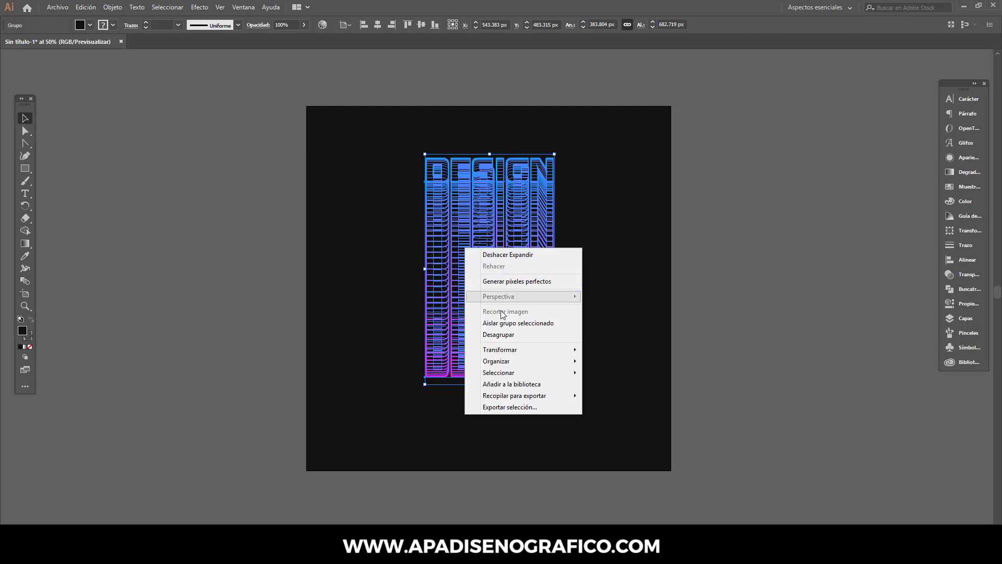
click(503, 335)
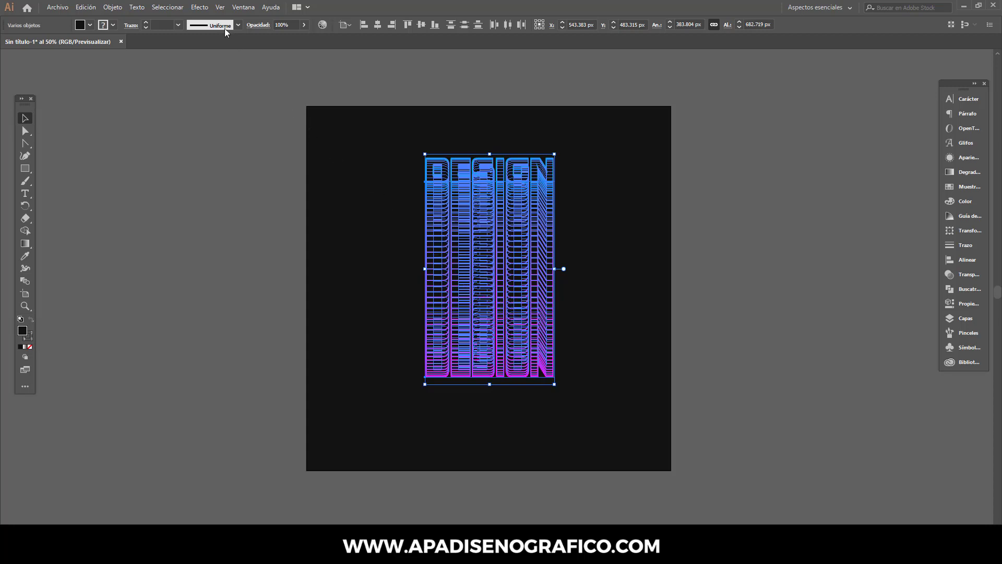
click(200, 7)
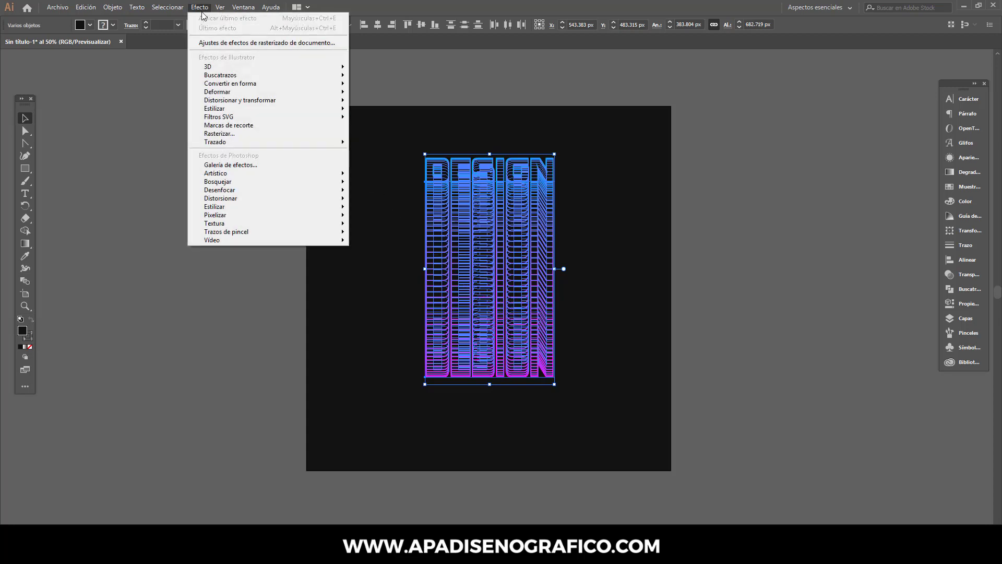
mouse_move(235, 66)
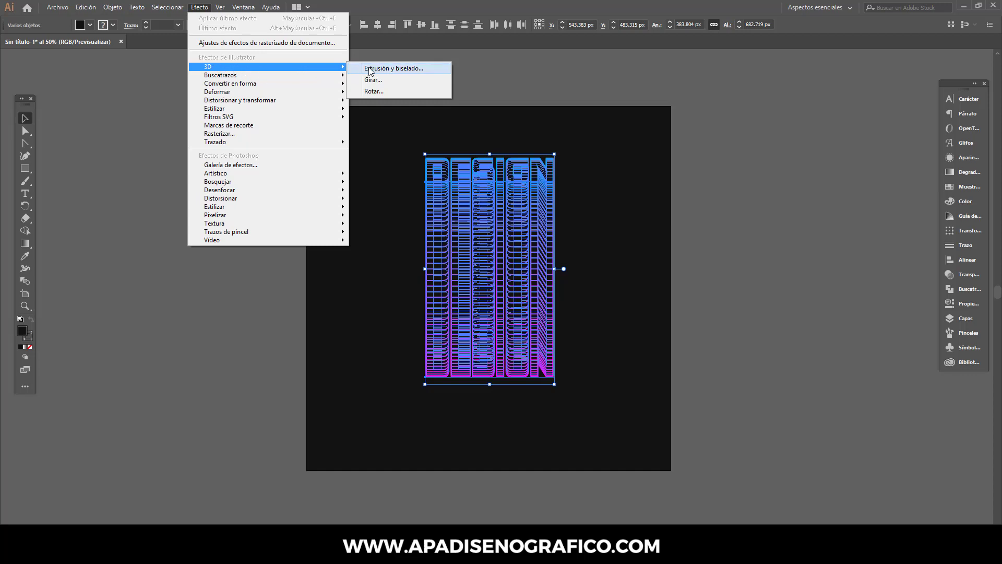
- Apply 3D Extrude & Bevel with the Isometric Top position and 0 pt depth
click(402, 70)
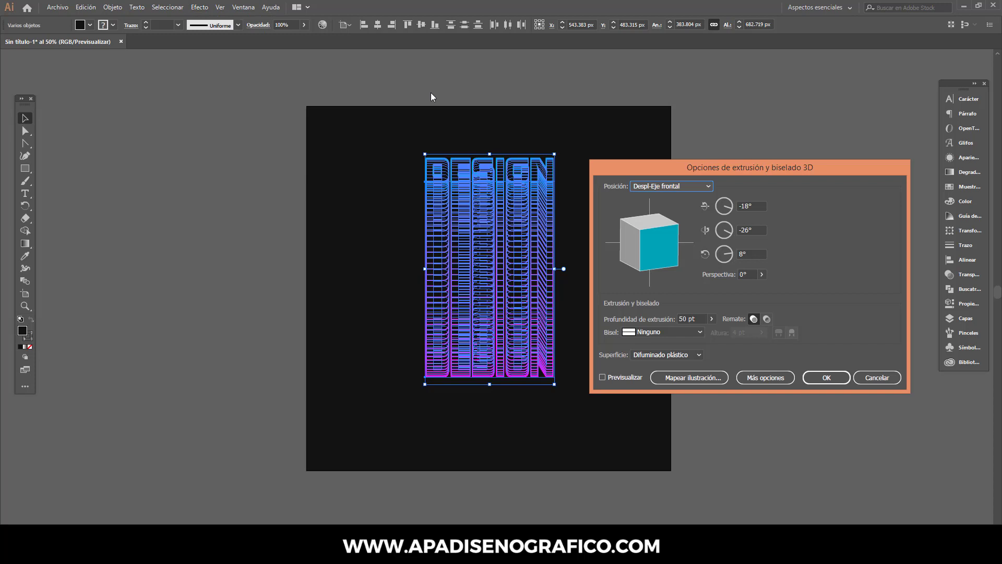
click(708, 187)
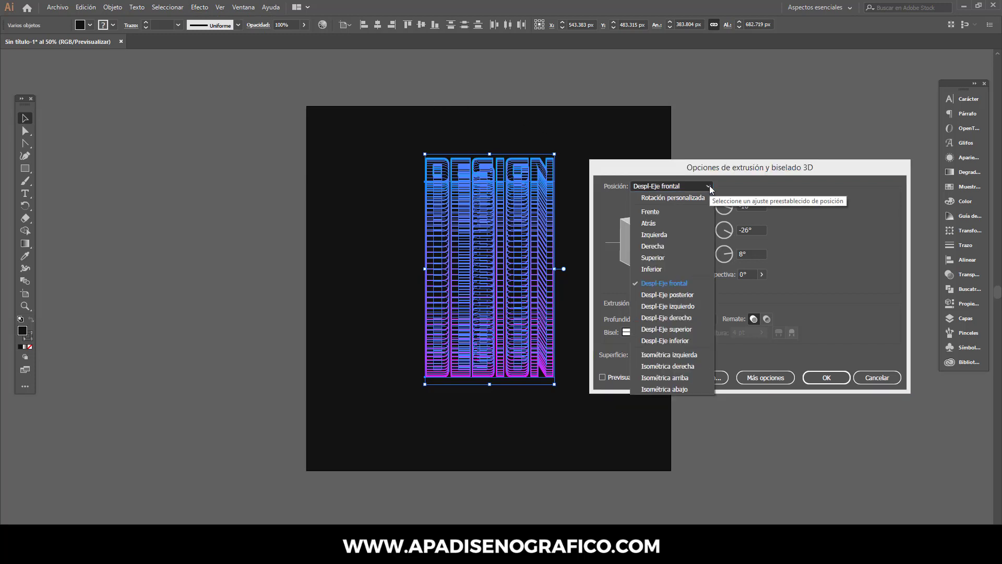
click(682, 382)
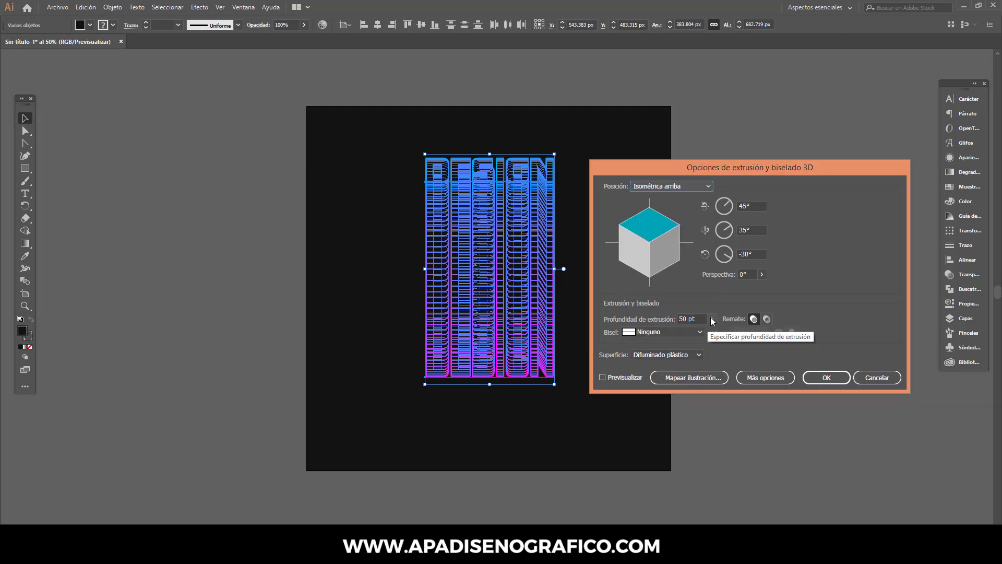
drag(679, 334, 671, 334)
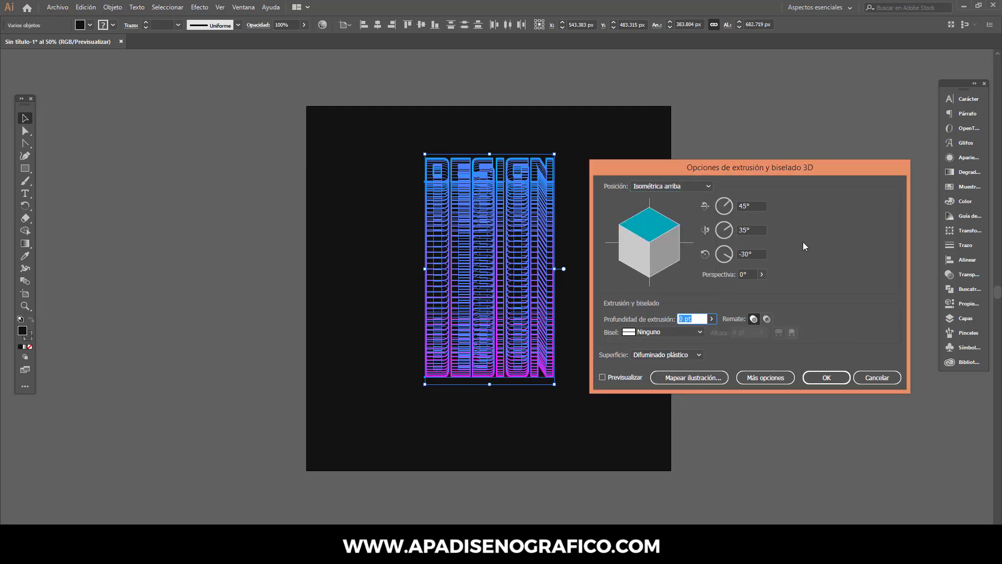
click(826, 378)
- Select the 3D DESIGN artwork and enlarge it on the dark square
drag(605, 444, 367, 150)
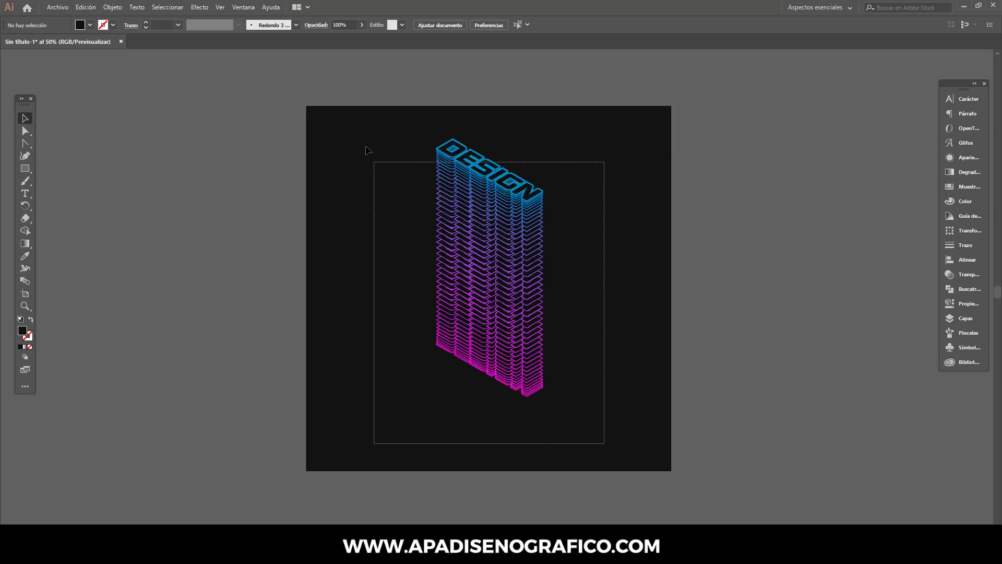
drag(395, 373, 389, 421)
click(389, 421)
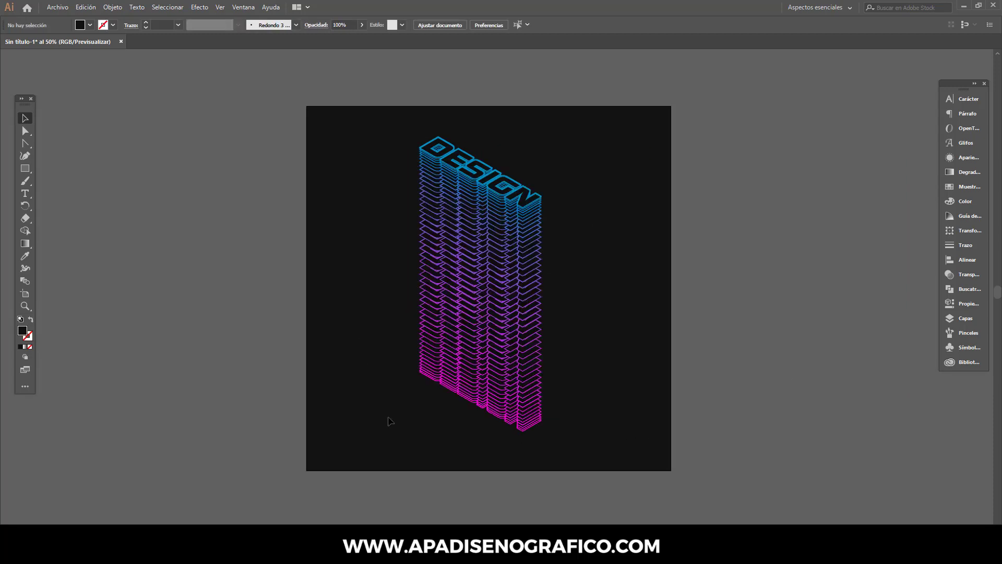